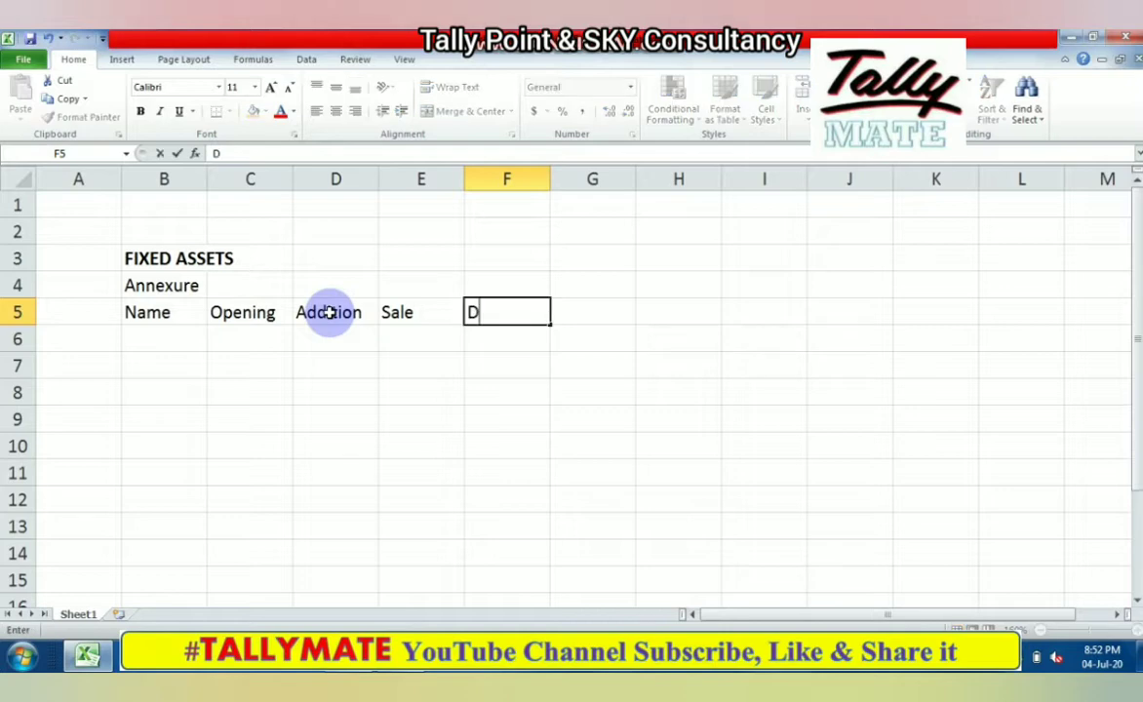
Complete the heading in F5 as "Depericiation %" and fit column F's width to the text.
text(cia)
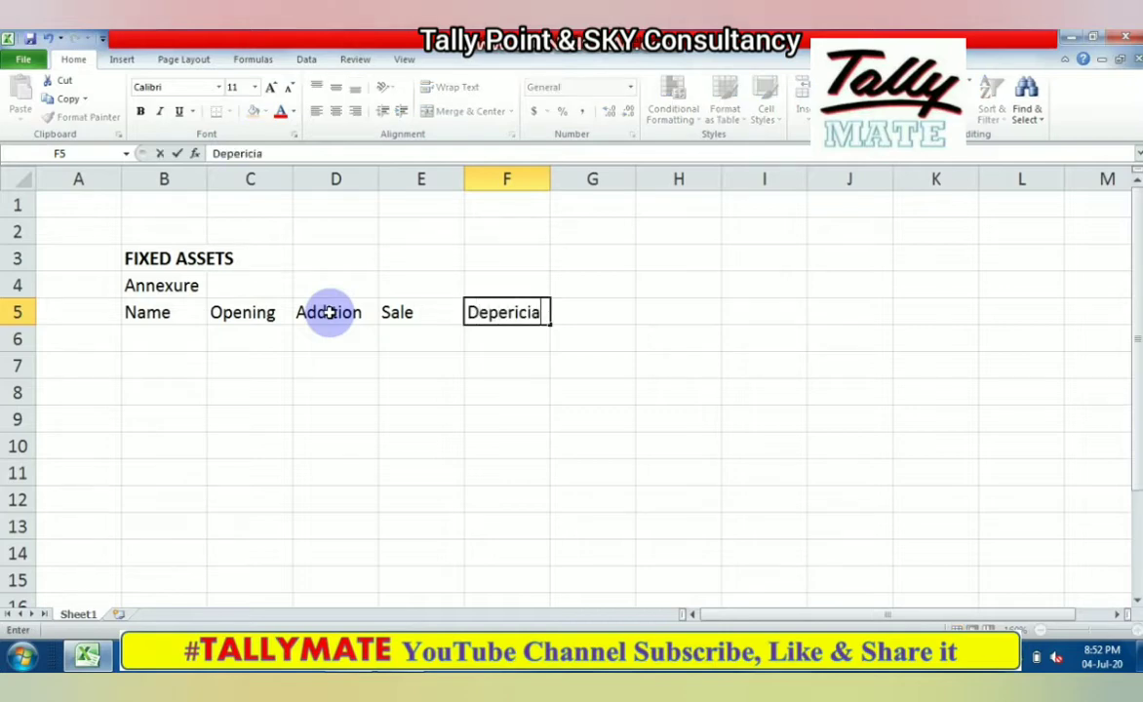
text(tion)
key(Return)
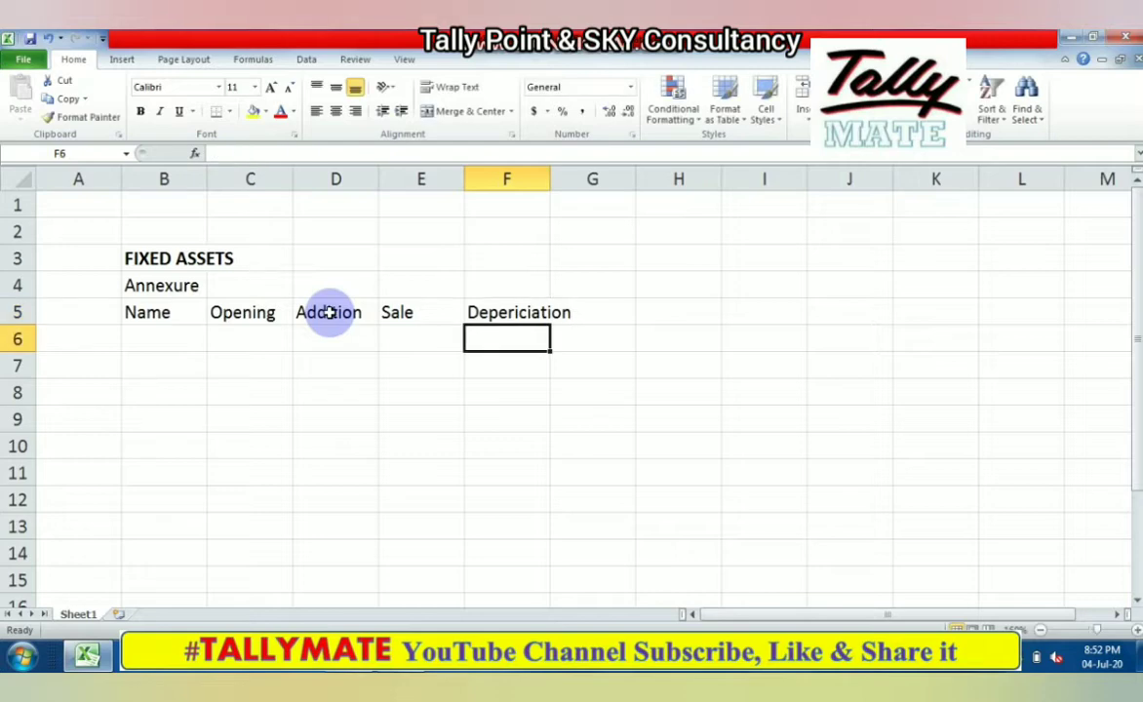
double_click(553, 187)
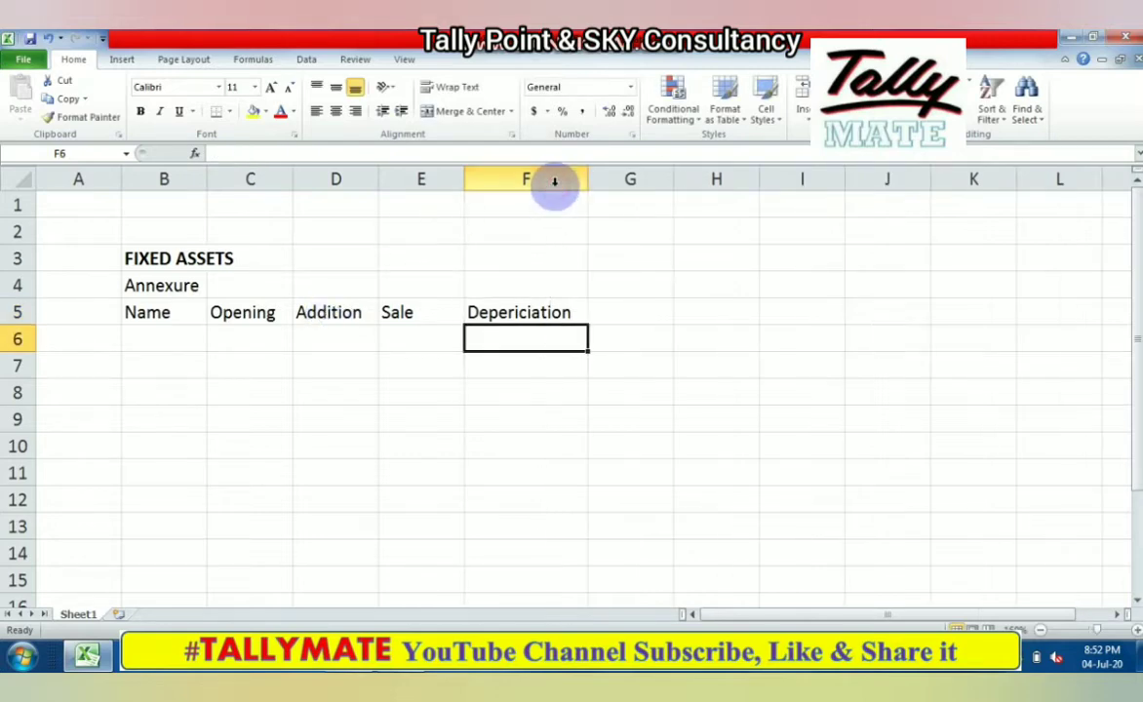
key(Up)
key(F2)
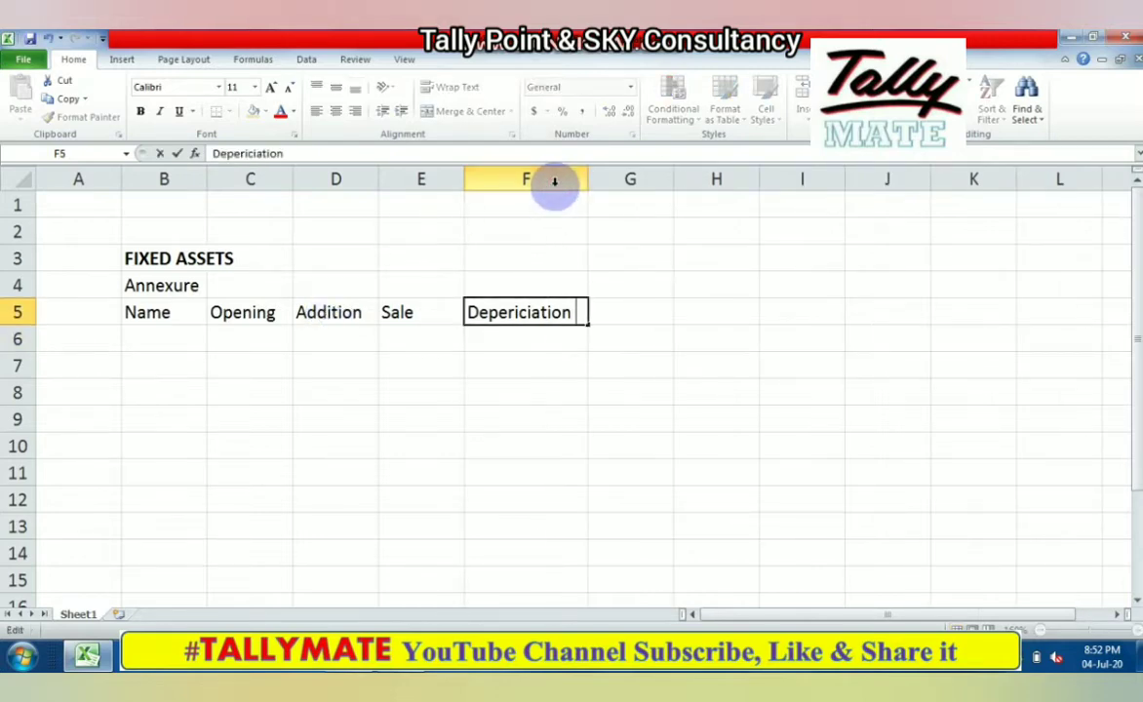
text(%)
key(Return)
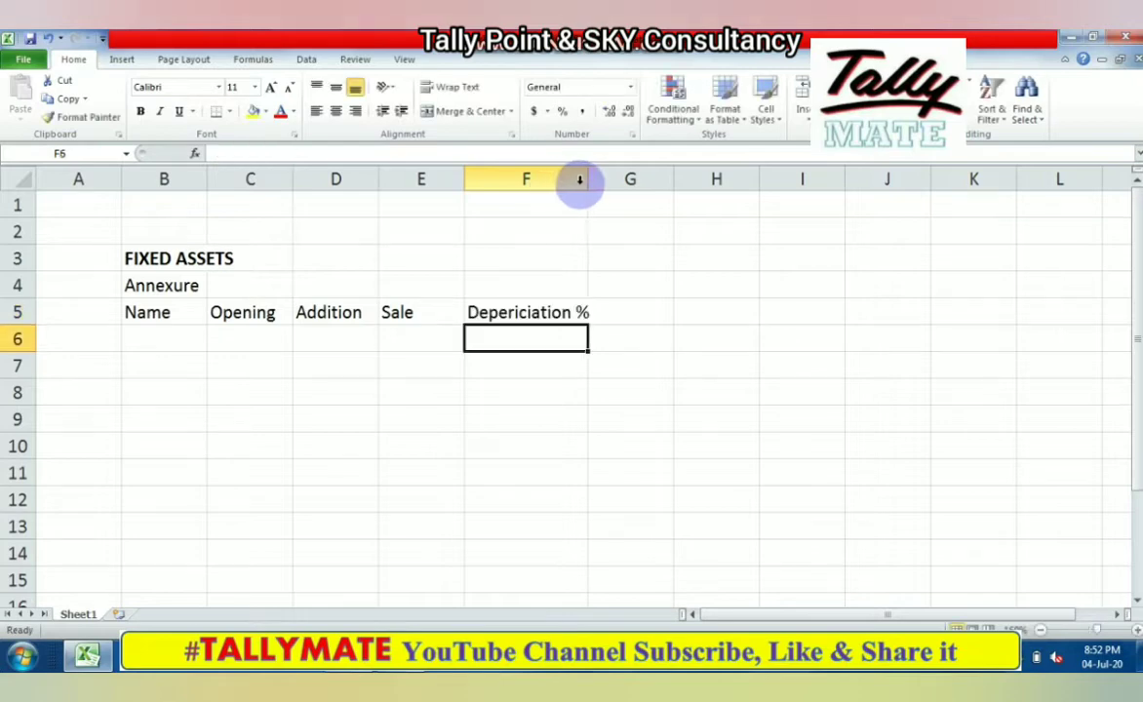
double_click(588, 181)
Add the headings "Dep. Amt." in G5 and "Closing" in H5.
key(Up)
key(Right)
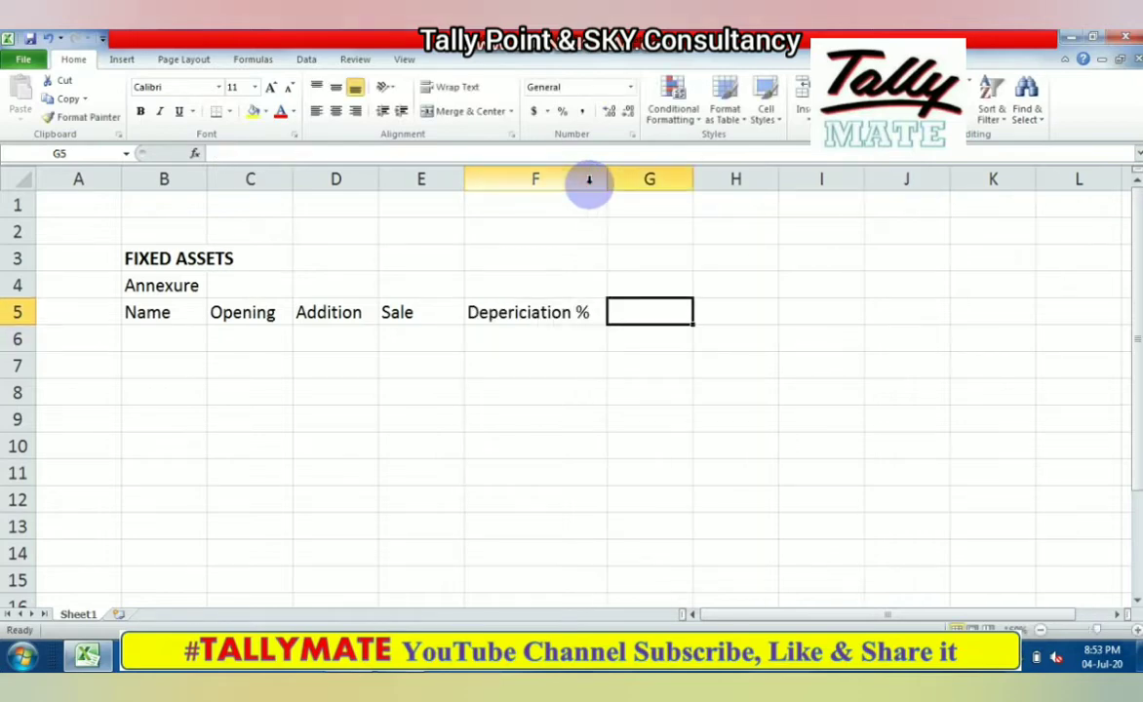
text(Dep)
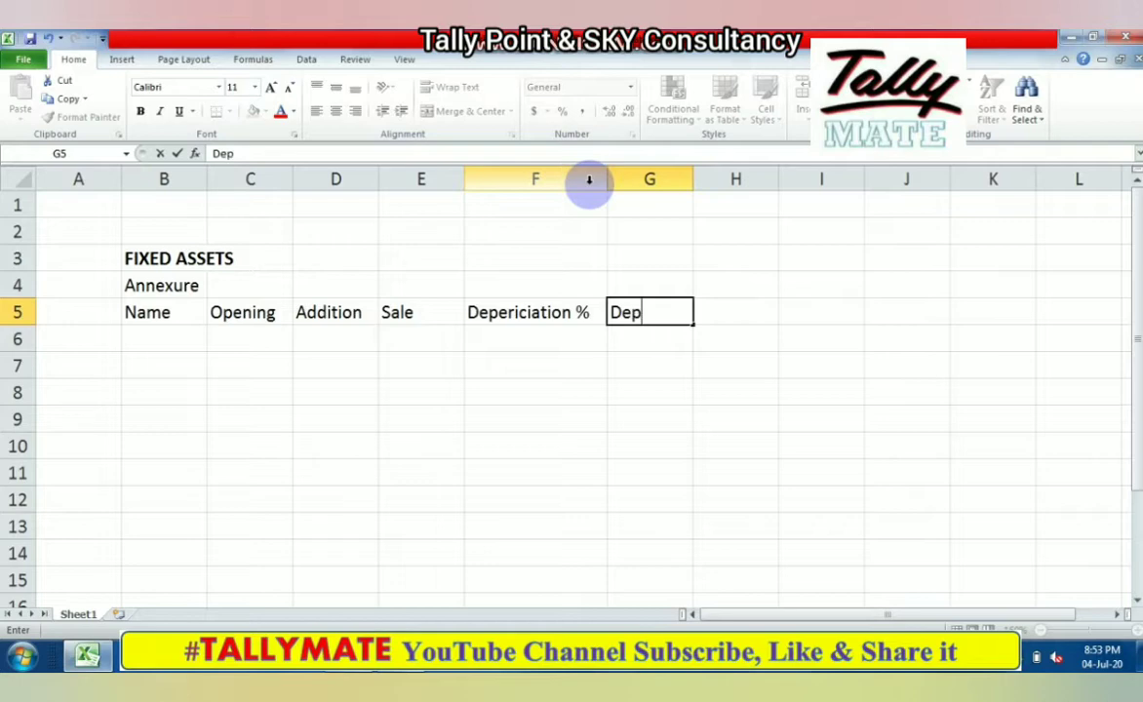
text(. Amt.)
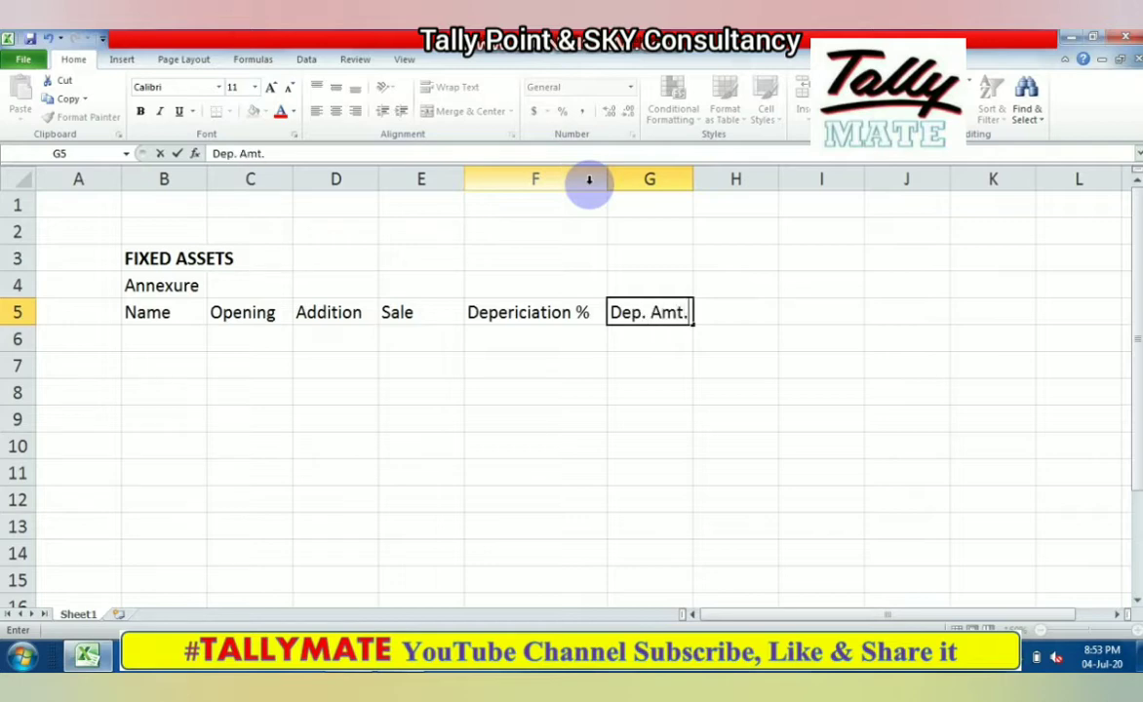
key(Return)
key(Right)
key(Up)
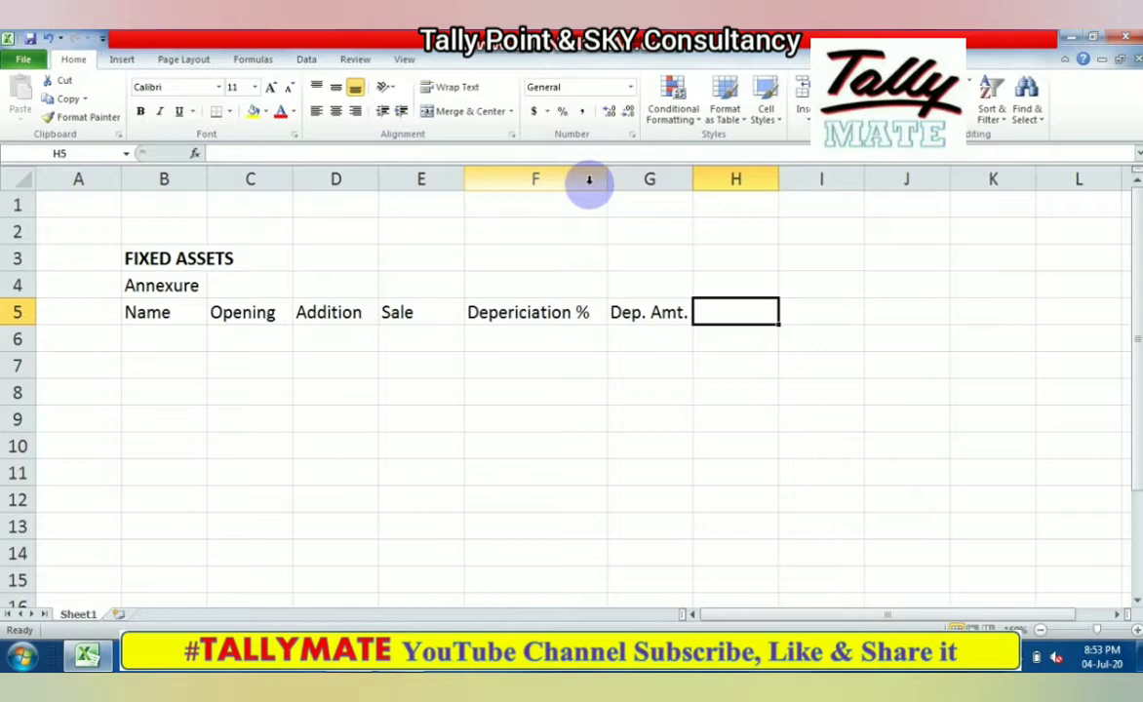
text(Closing)
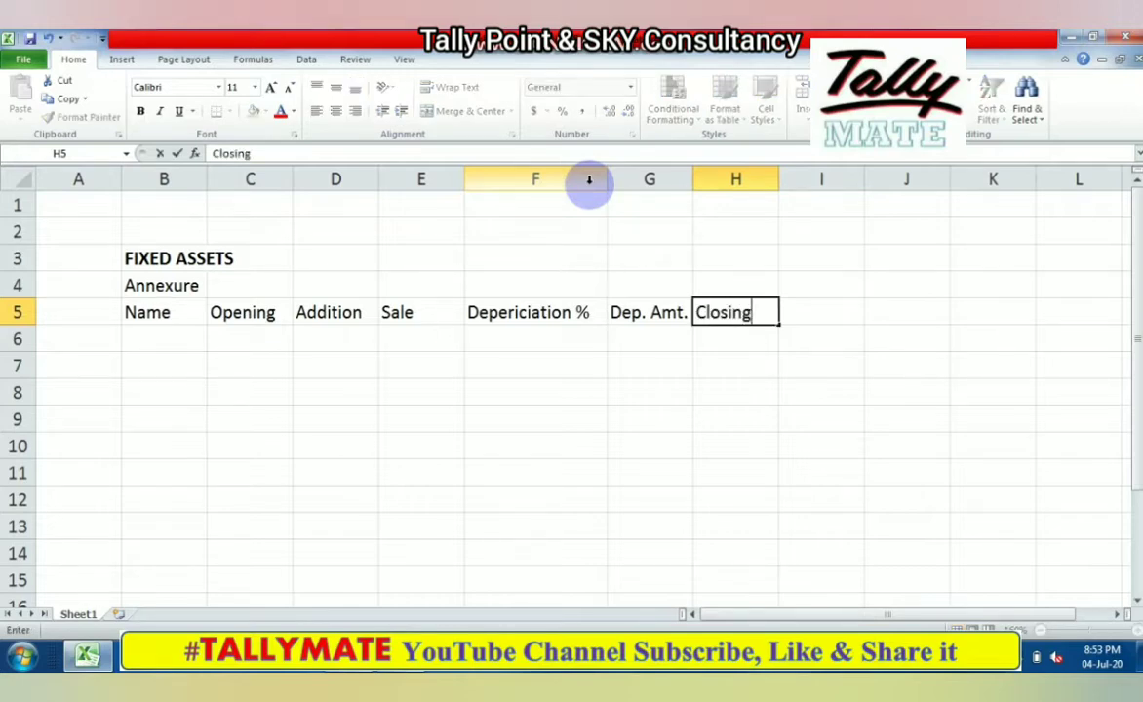
key(ctrl+Return)
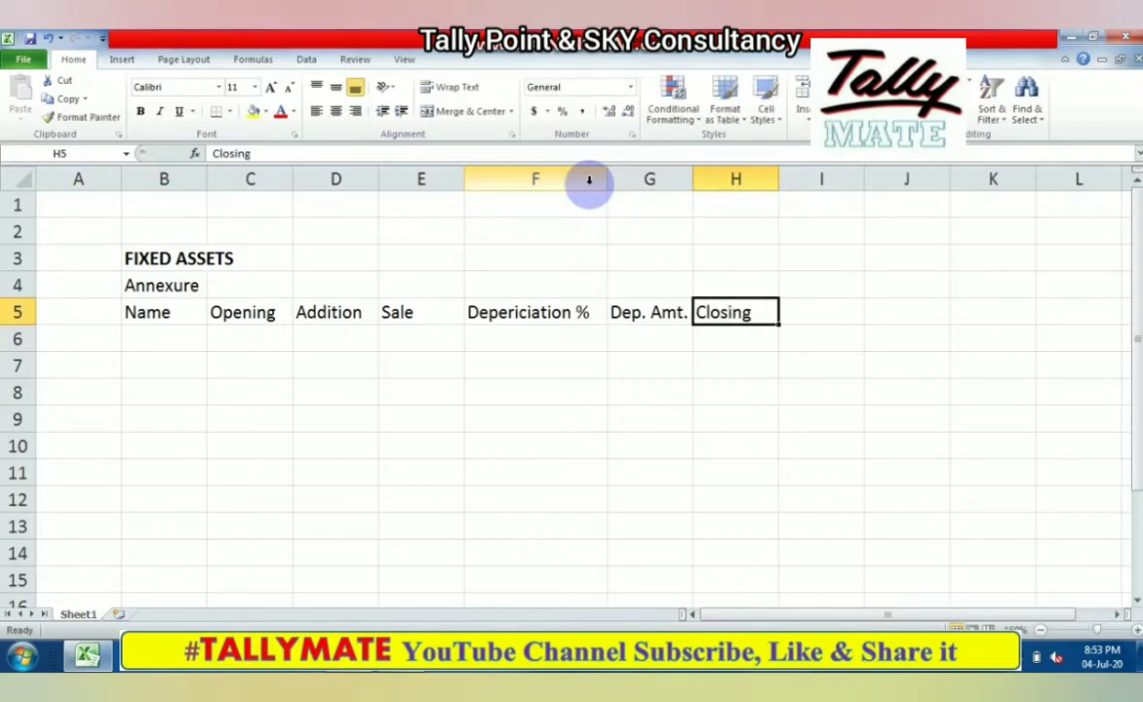
Give the heading row B5:H5 a thick box border and a yellow fill.
key(ctrl+shift+Left)
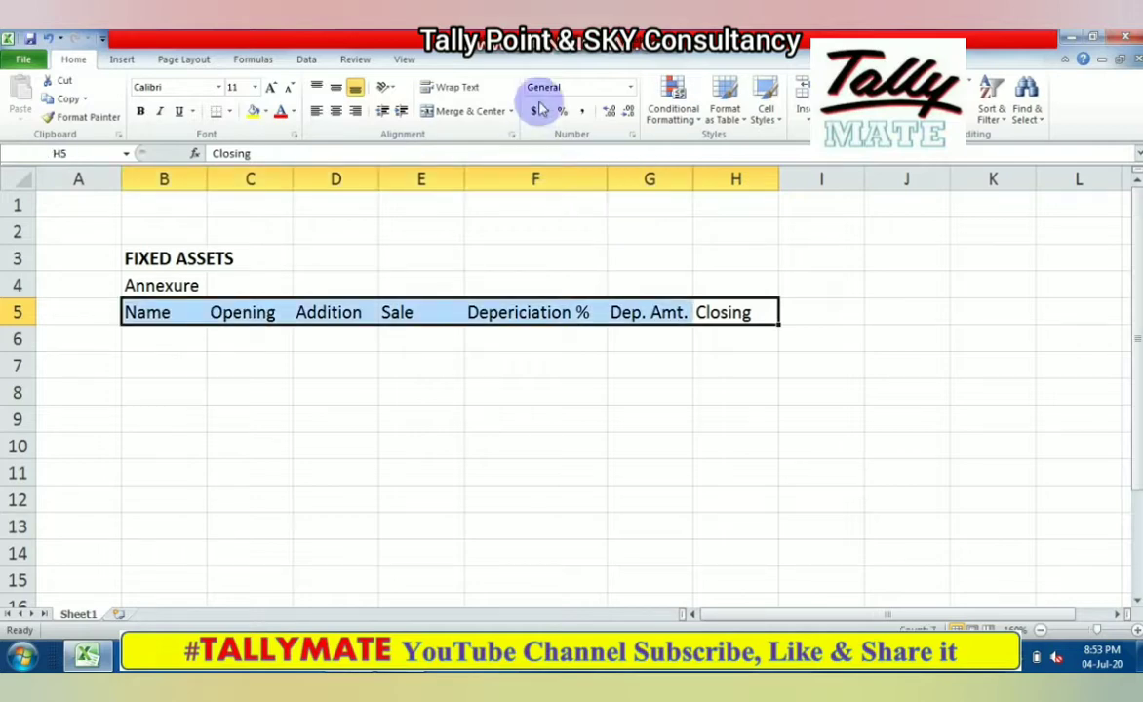
click(227, 111)
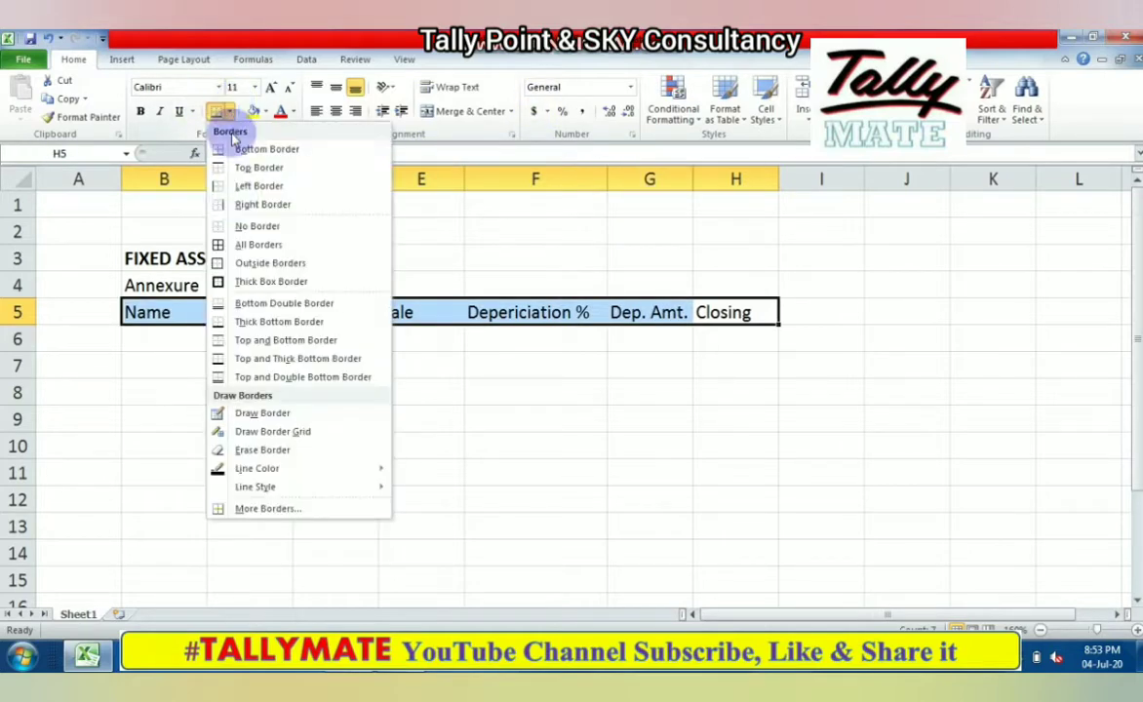
click(243, 282)
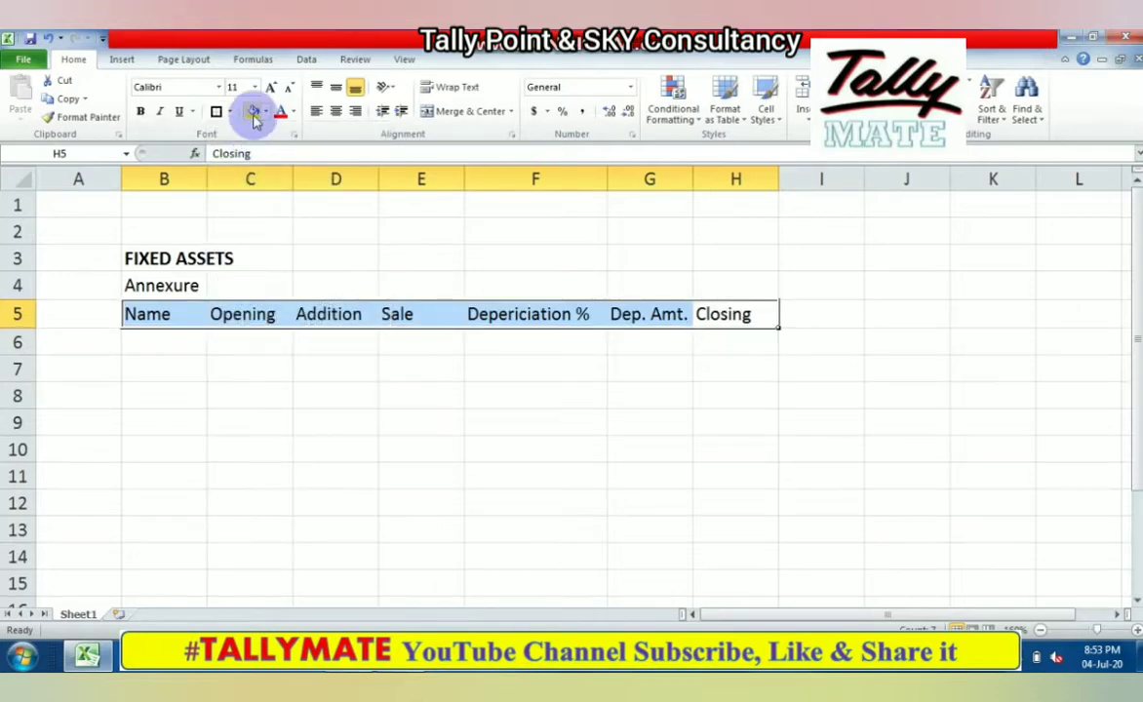
click(264, 113)
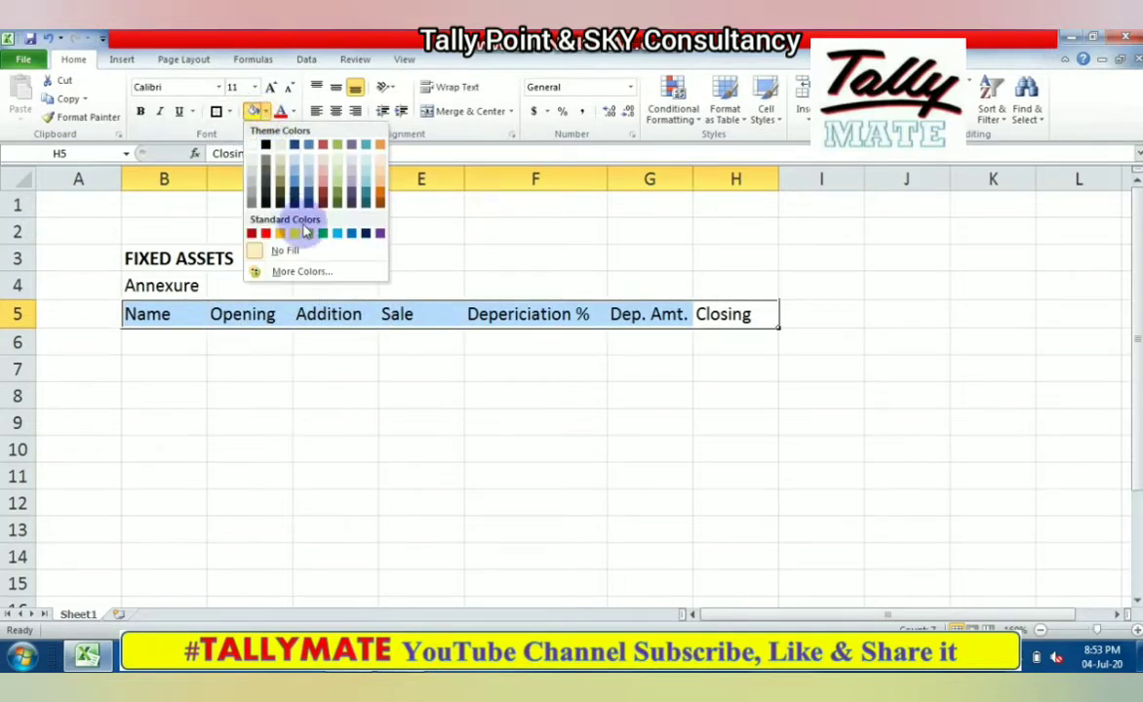
click(308, 234)
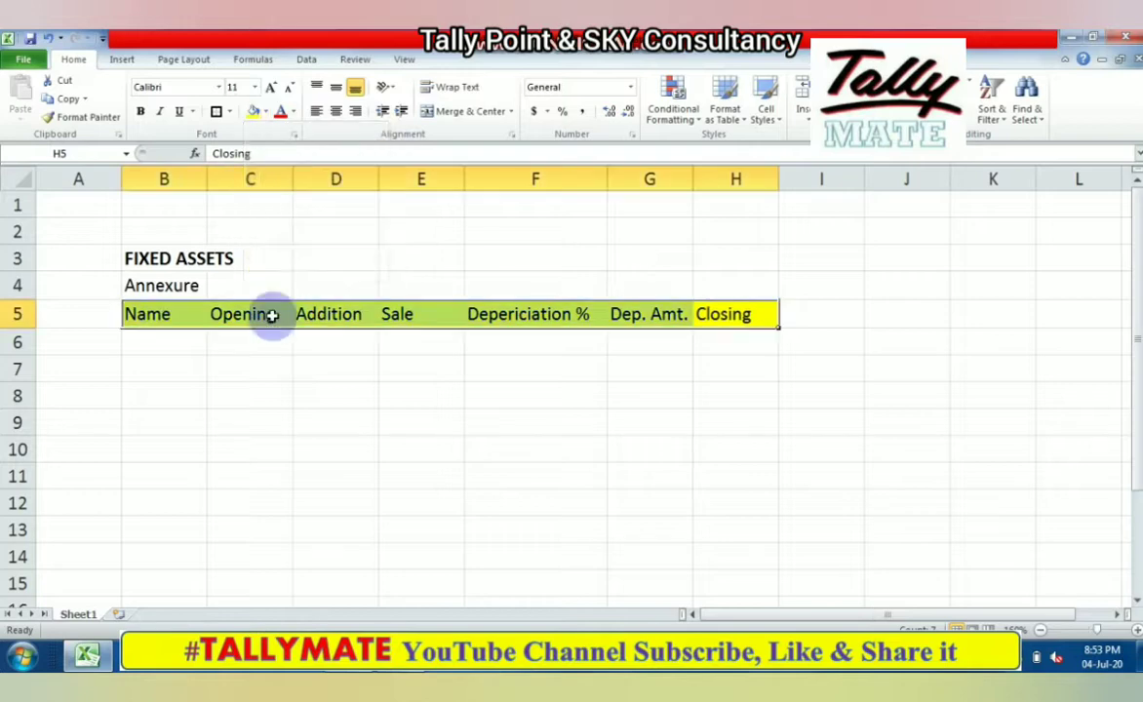
Copy the formatted heading row to B12:H12 and clear the copied text, leaving only the formatting.
key(ctrl+c)
click(174, 505)
key(Return)
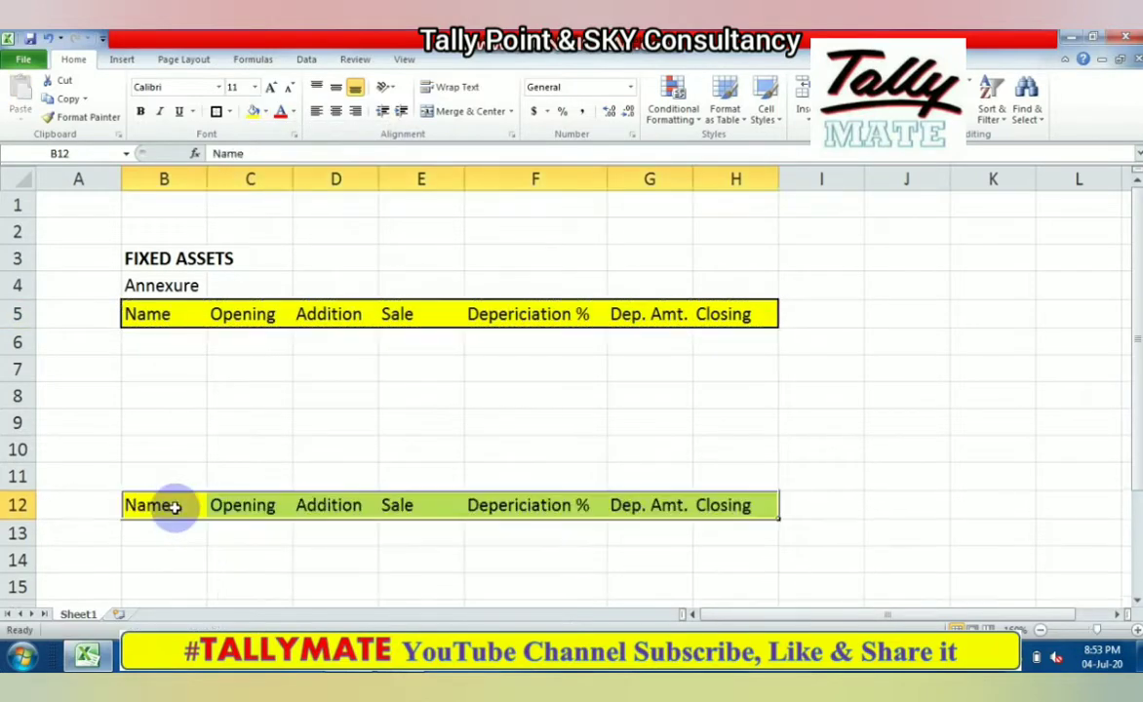
Enter the asset names Car, Machinery, Furniture and Computer in cells B7 to B10.
key(Up)
key(Up)
key(Up)
key(Up)
key(Up)
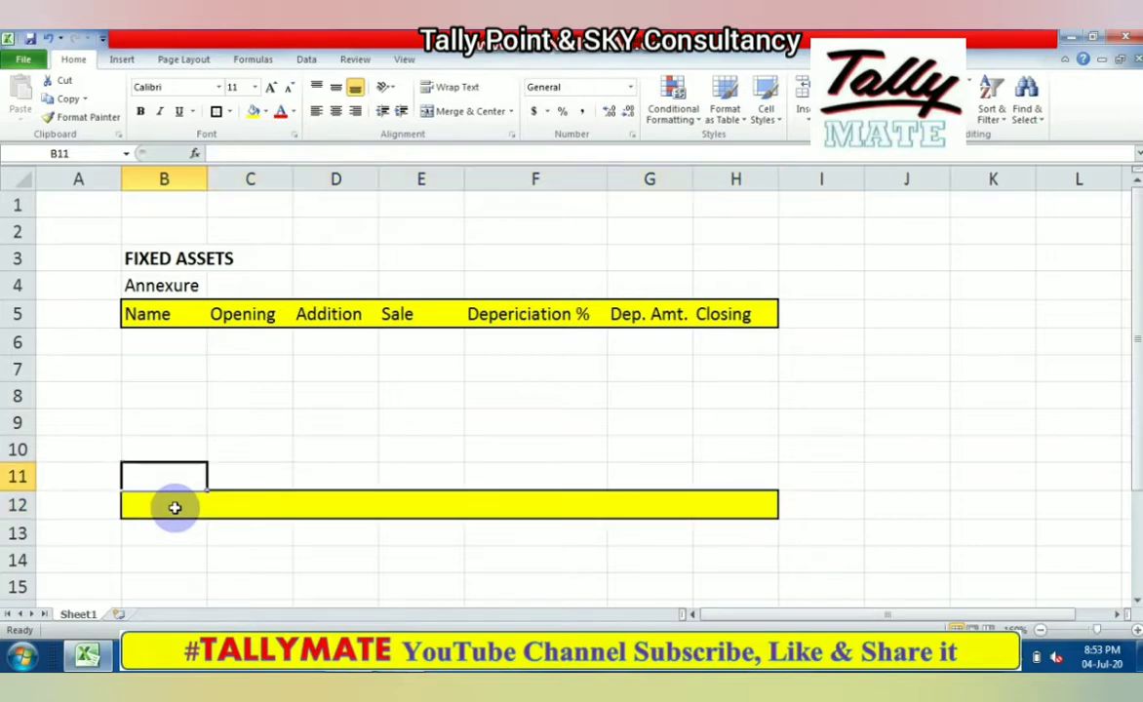
text(Car)
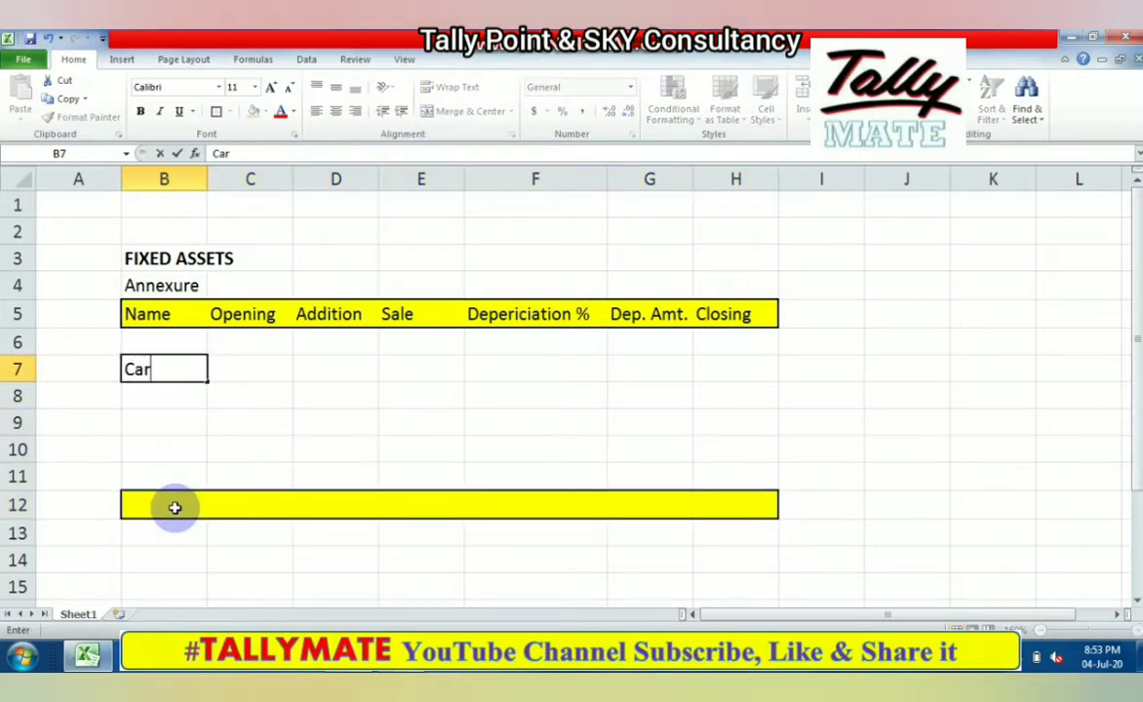
key(Return)
text(Machinery)
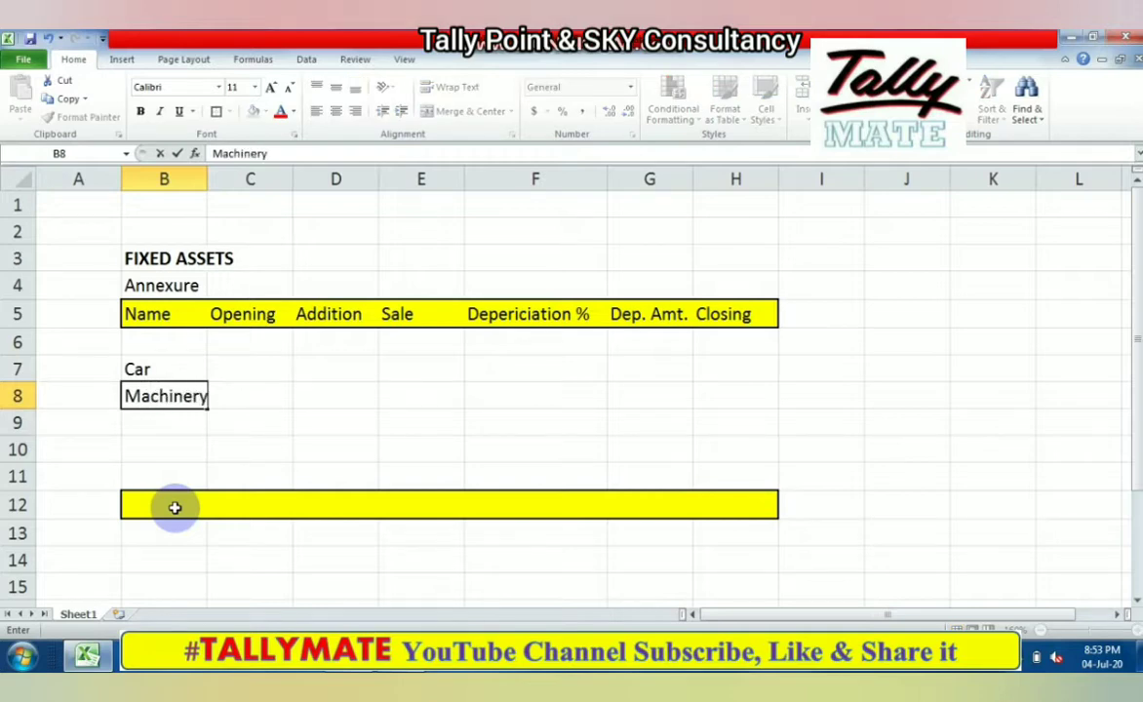
key(Return)
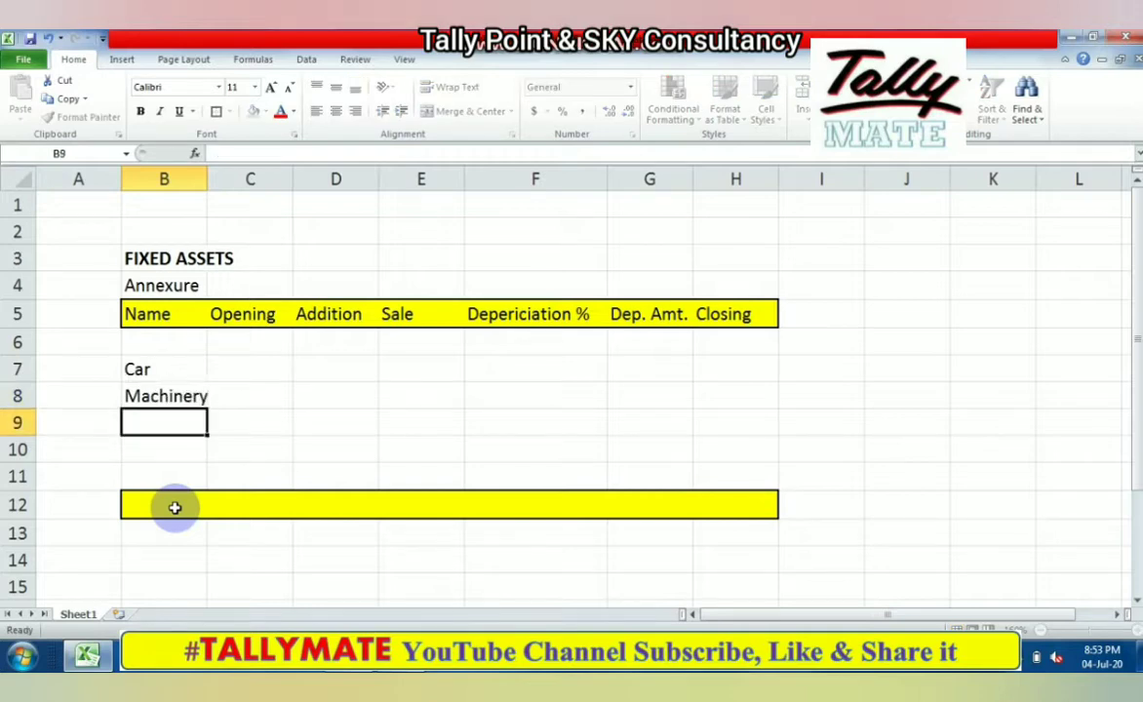
text(Furniture)
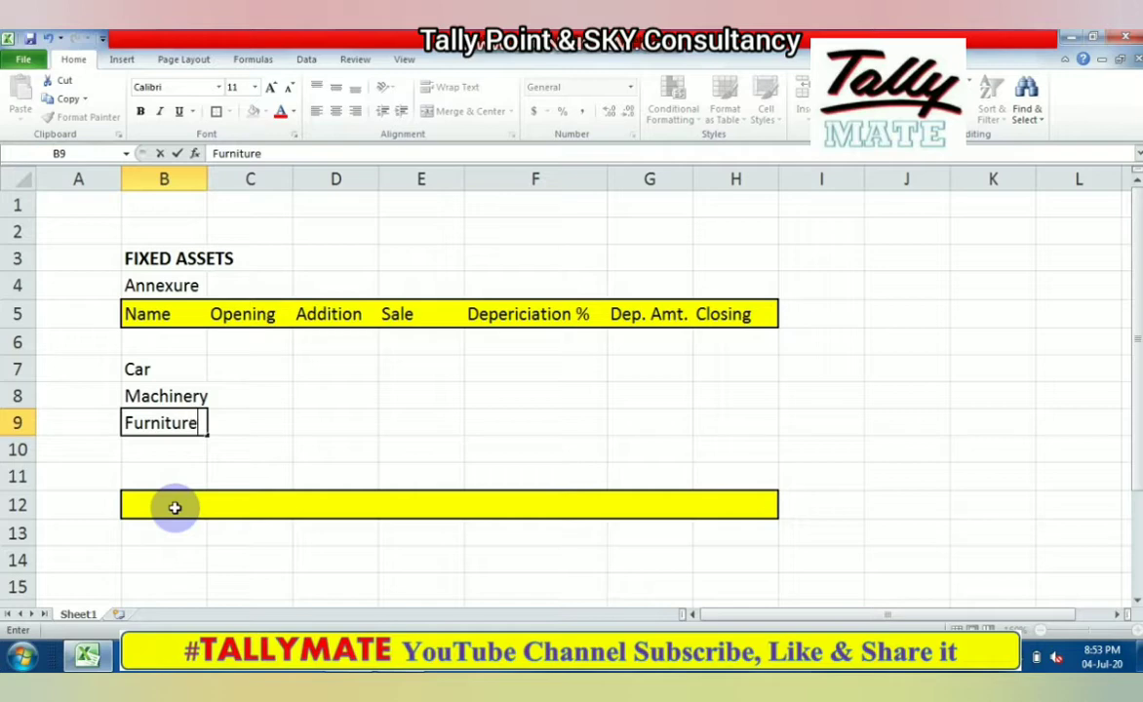
key(Return)
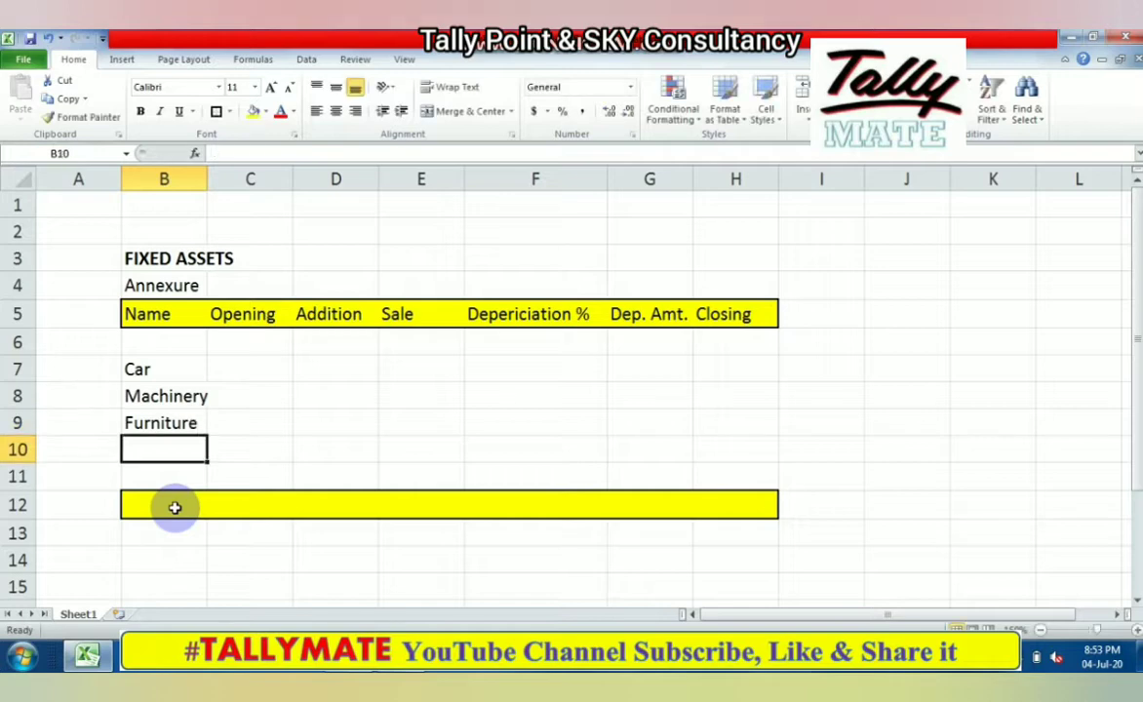
text(C)
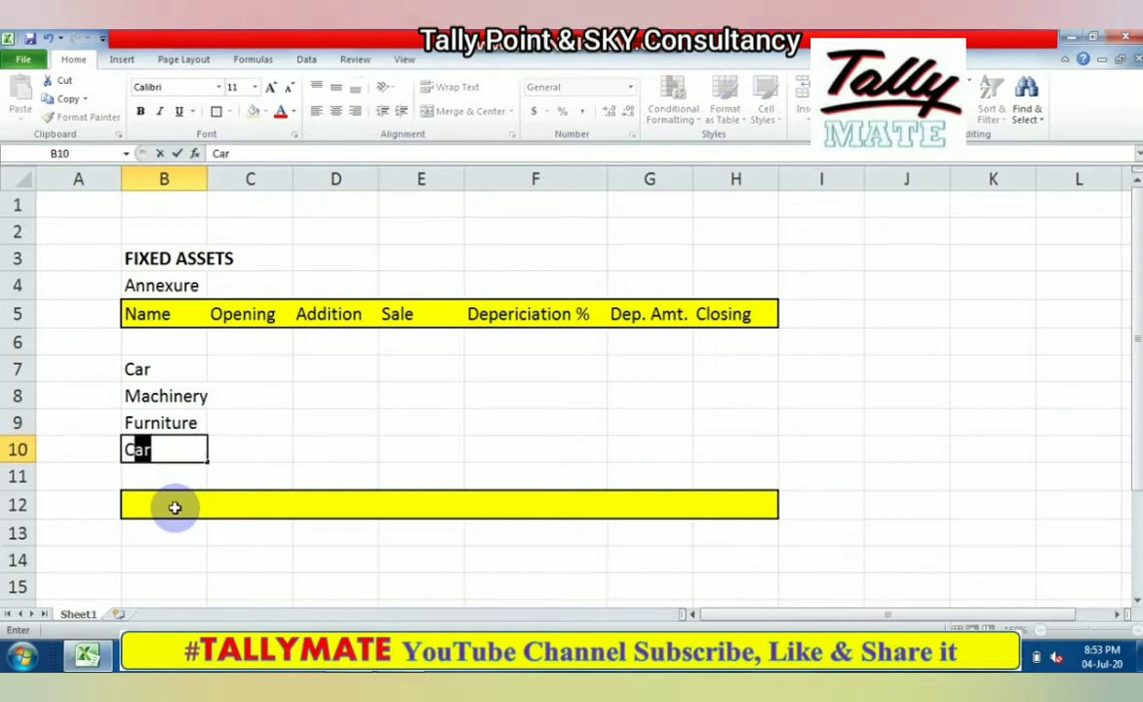
text(omputer)
key(Up)
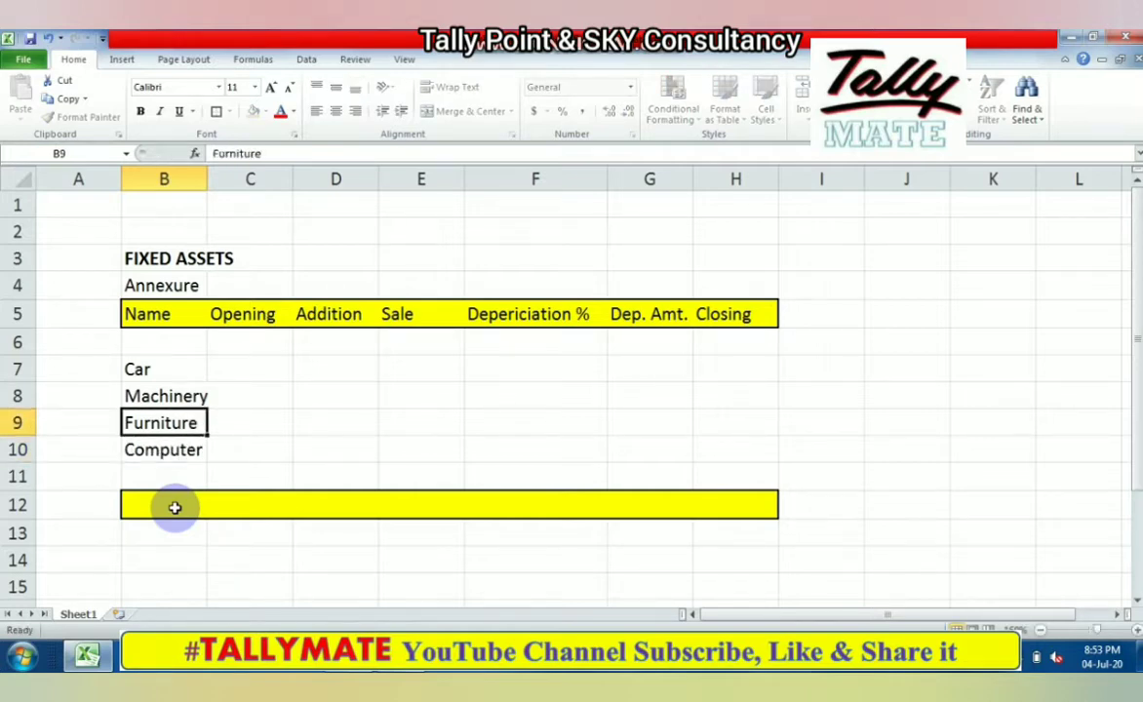
key(Up)
key(Right)
key(Up)
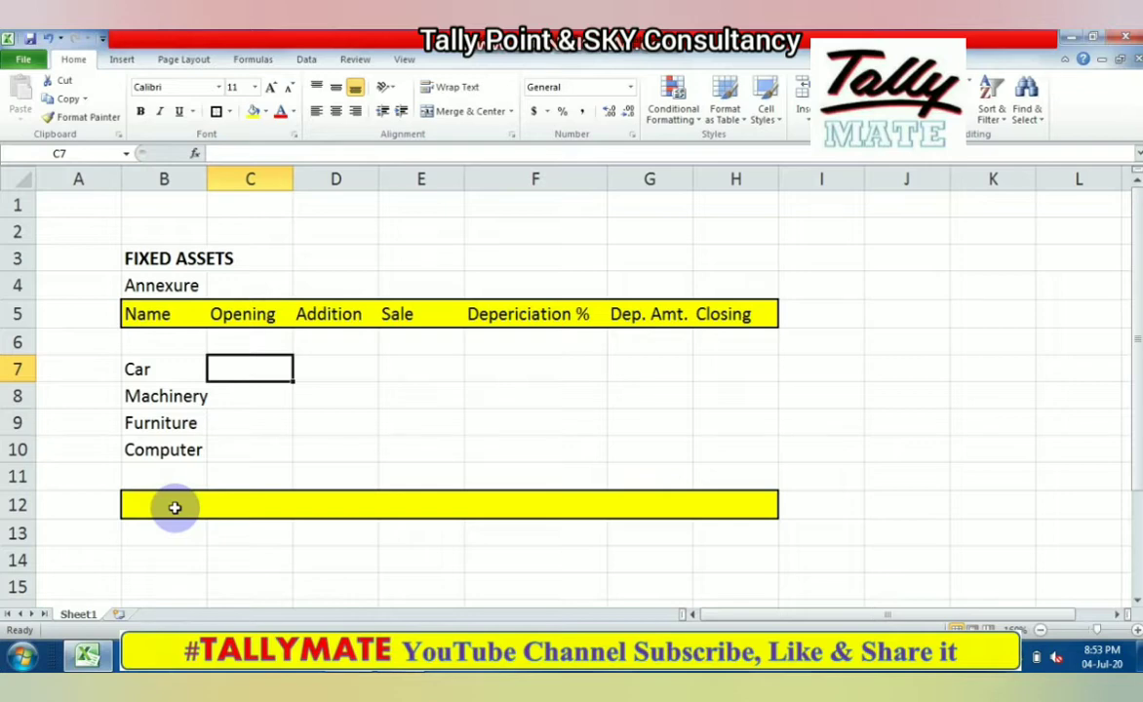
text(600)
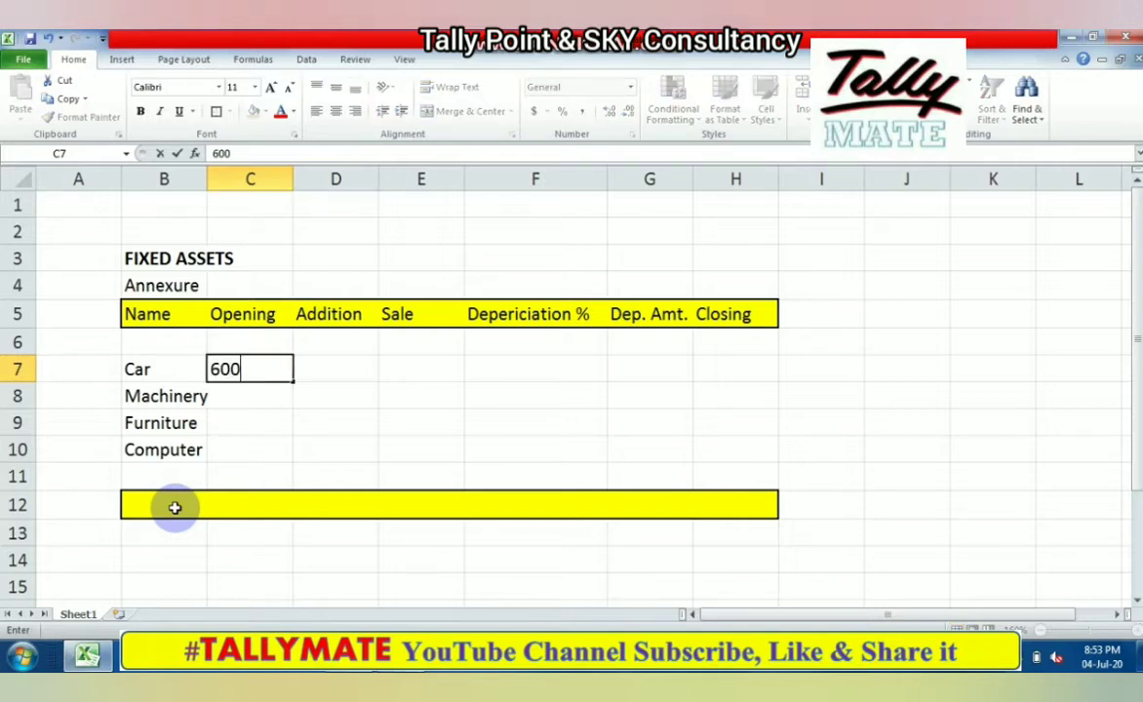
key(Escape)
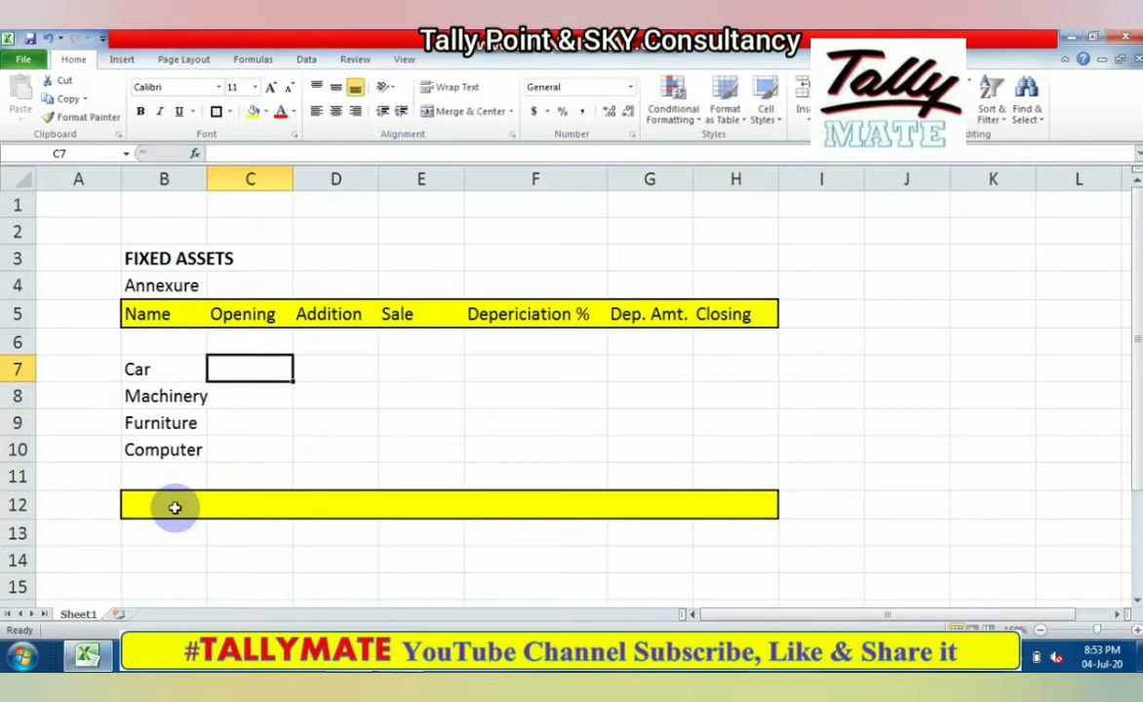
Enter 60000 as the Machinery opening amount in C8 and widen column B to fit the asset names.
key(Down)
text(6)
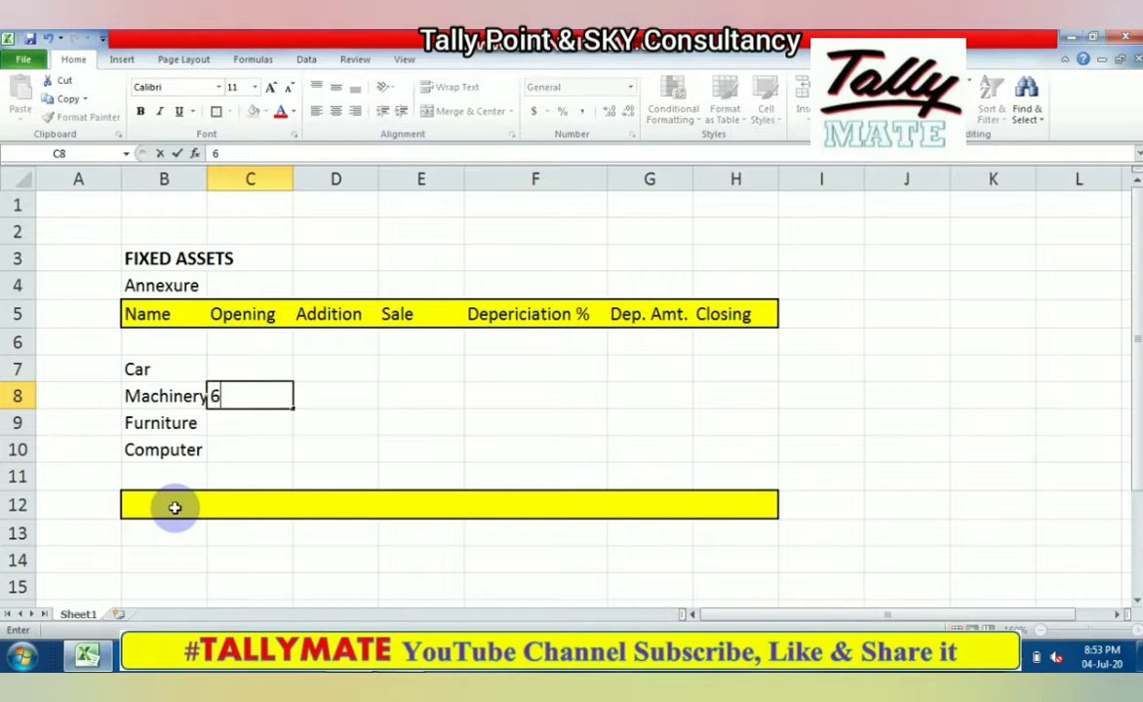
text(0000)
key(Tab)
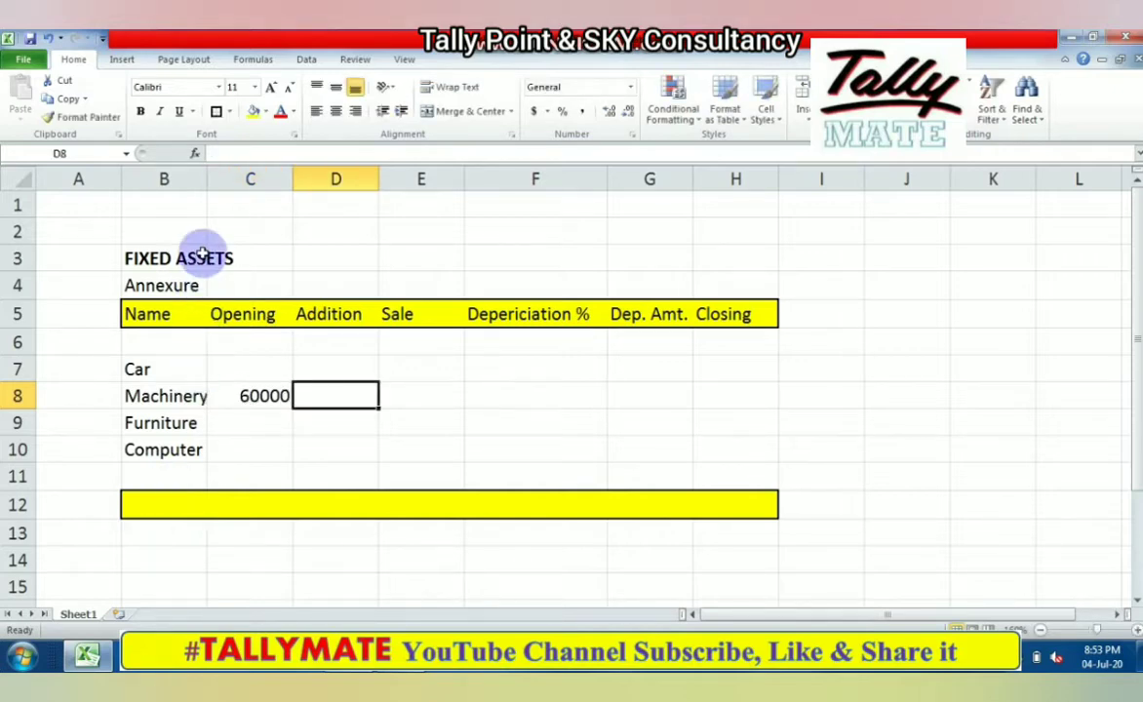
drag(206, 184, 231, 188)
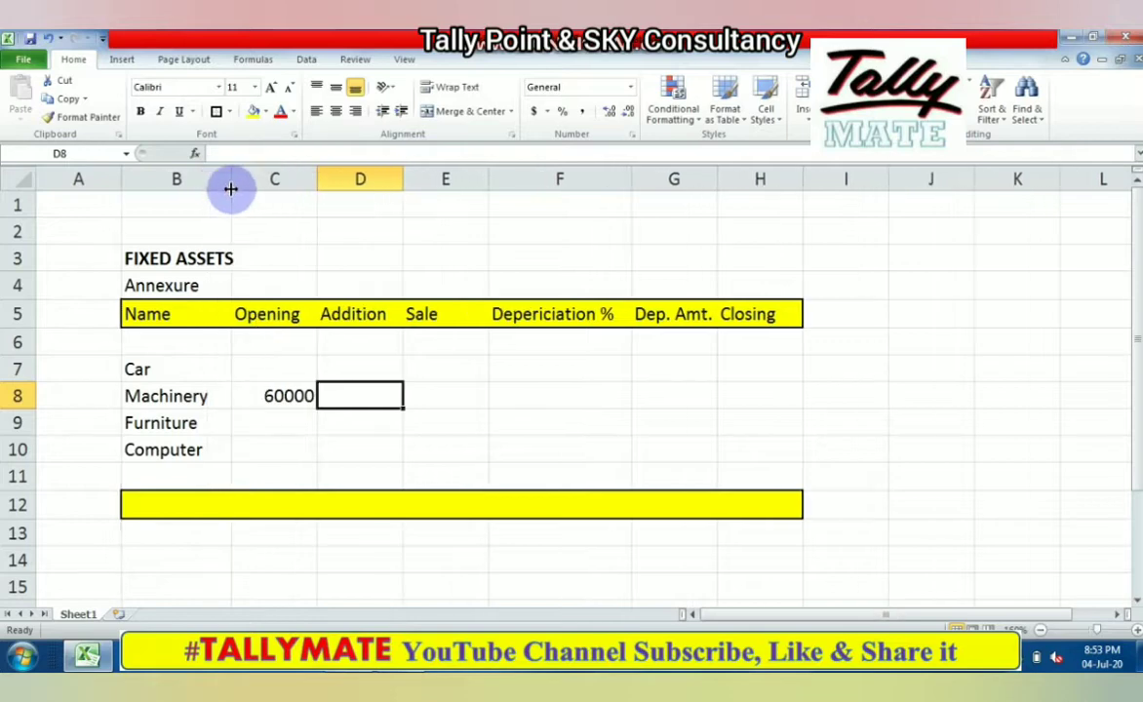
Enter 45000 as the Machinery addition in D8, keeping the current Windows color scheme and suppressing its message, and select the Machinery sale cell.
text(4)
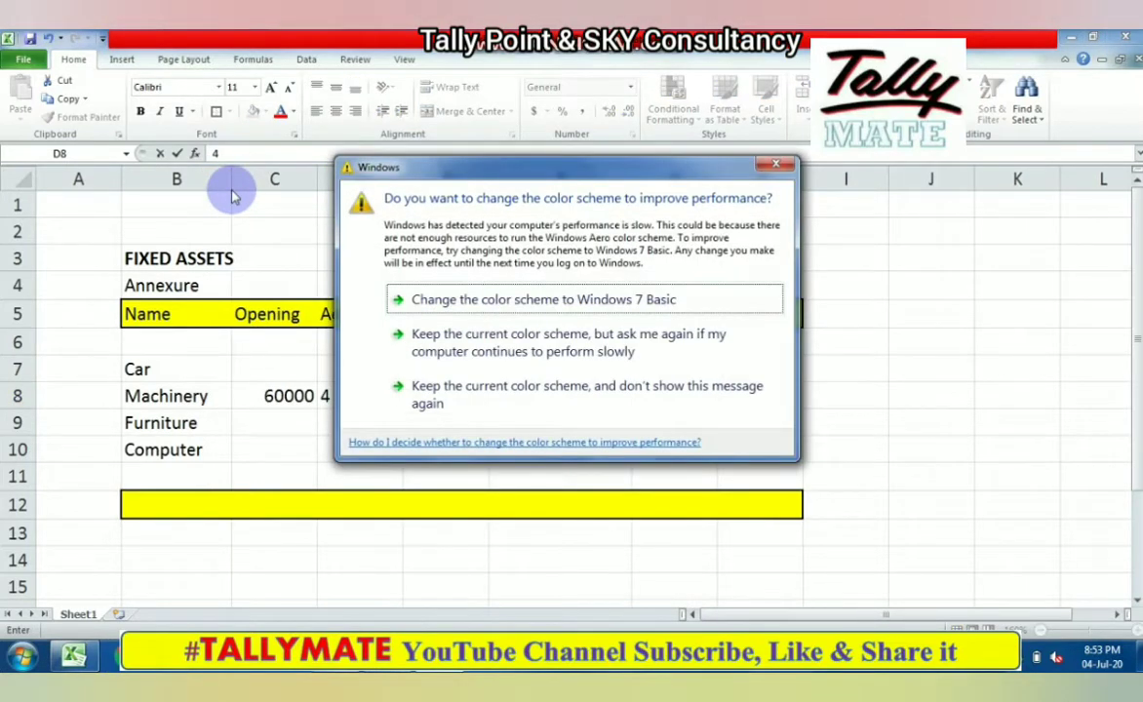
click(436, 413)
text(5000)
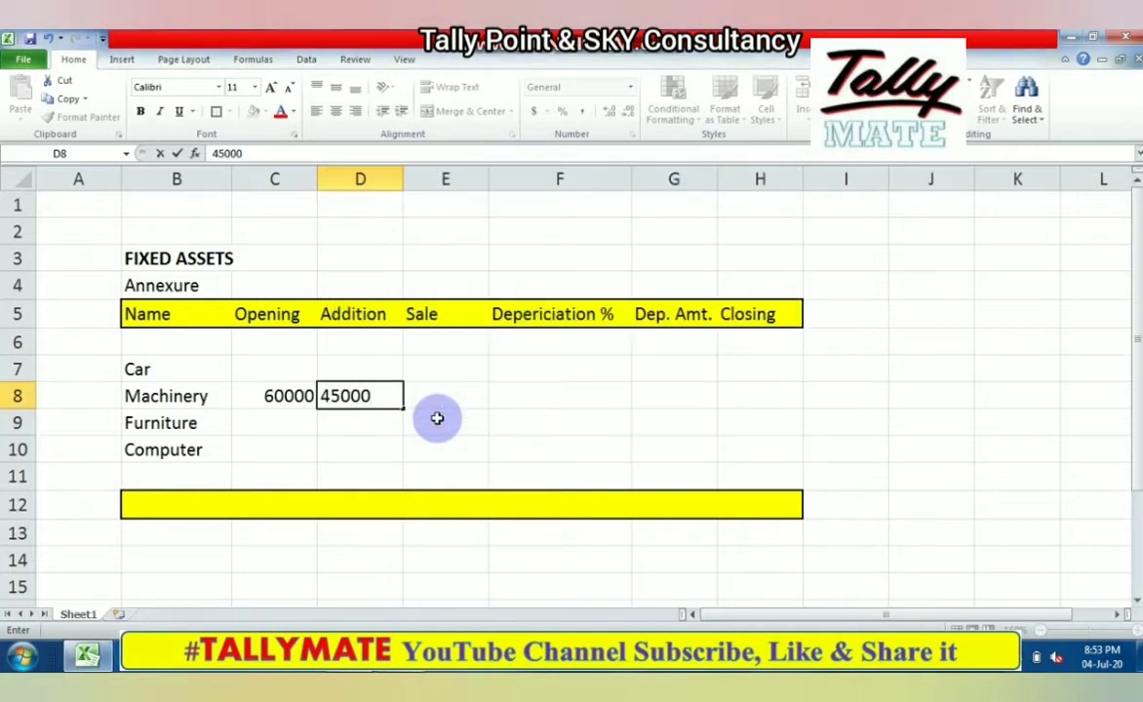
key(Return)
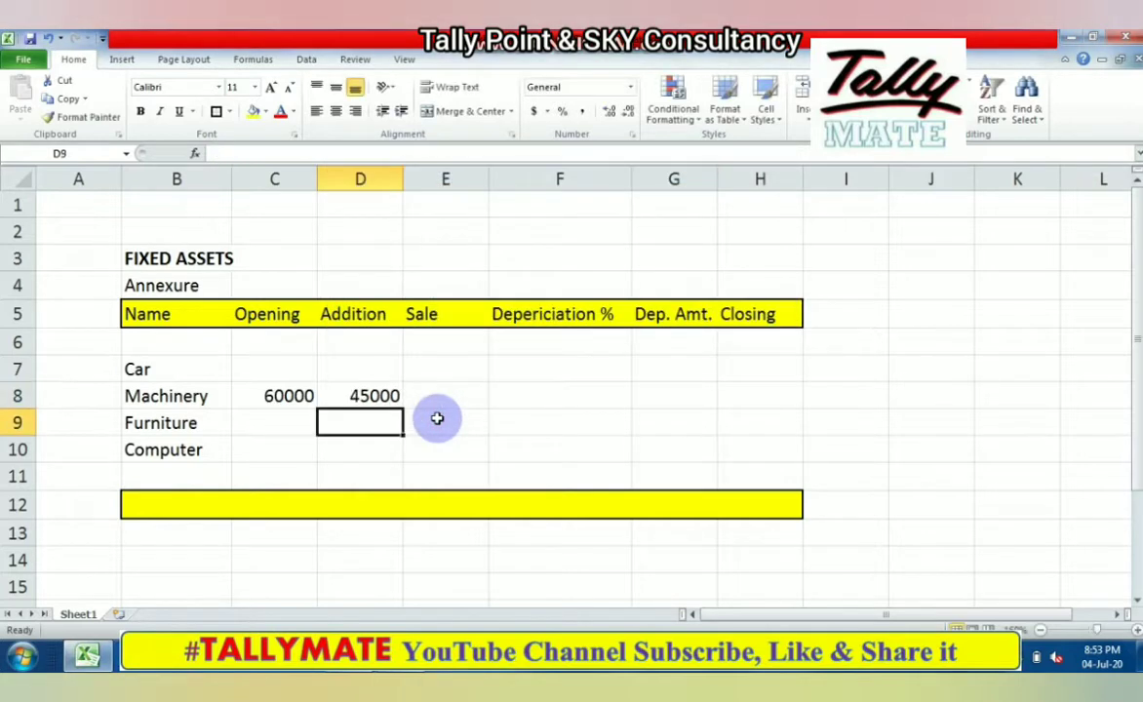
key(Up)
key(Right)
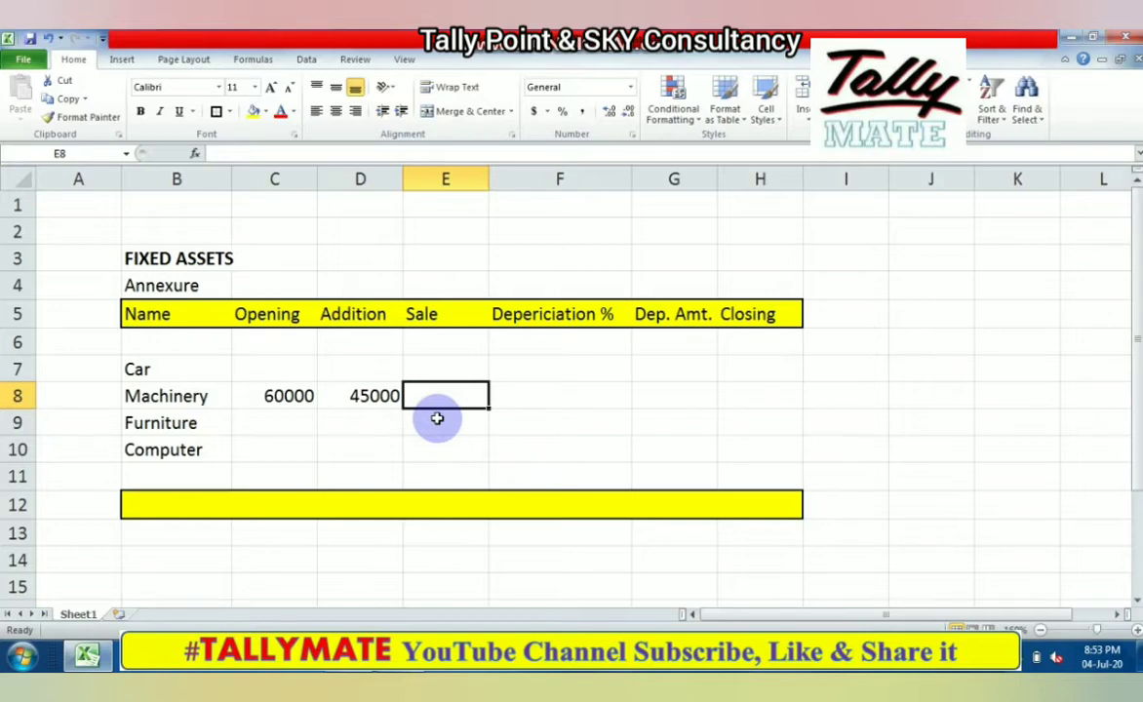
Enter 22000 as the Machinery sale in E8 and 15% as its depreciation rate in F8.
text(22000)
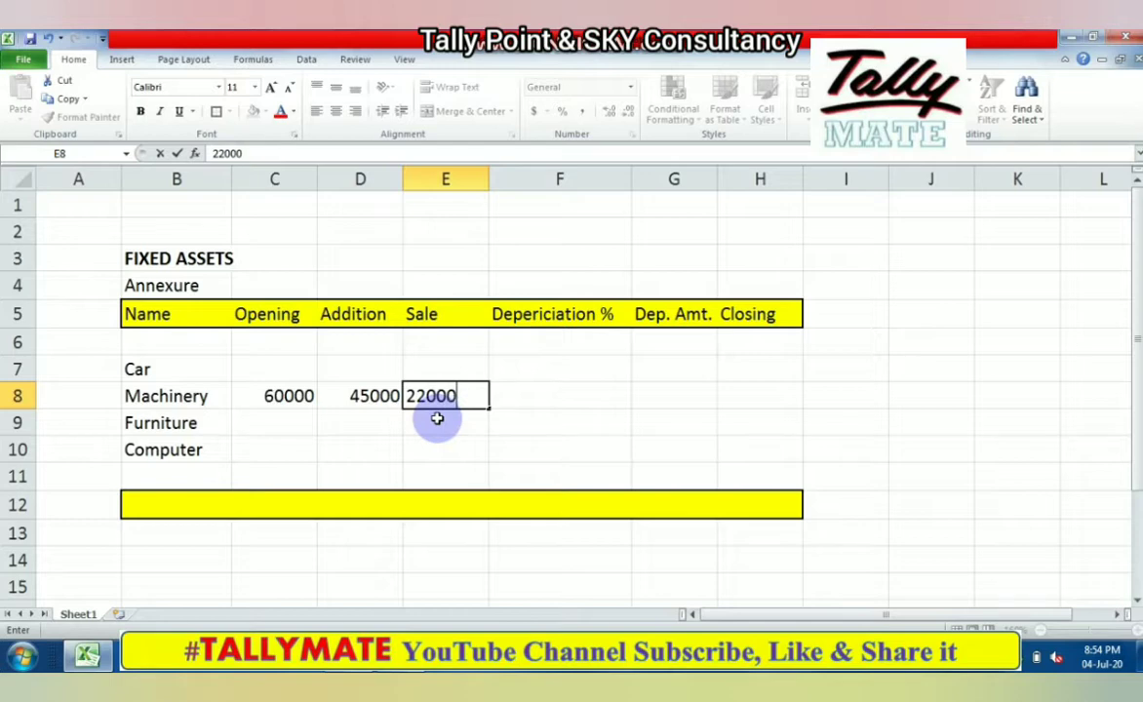
key(Tab)
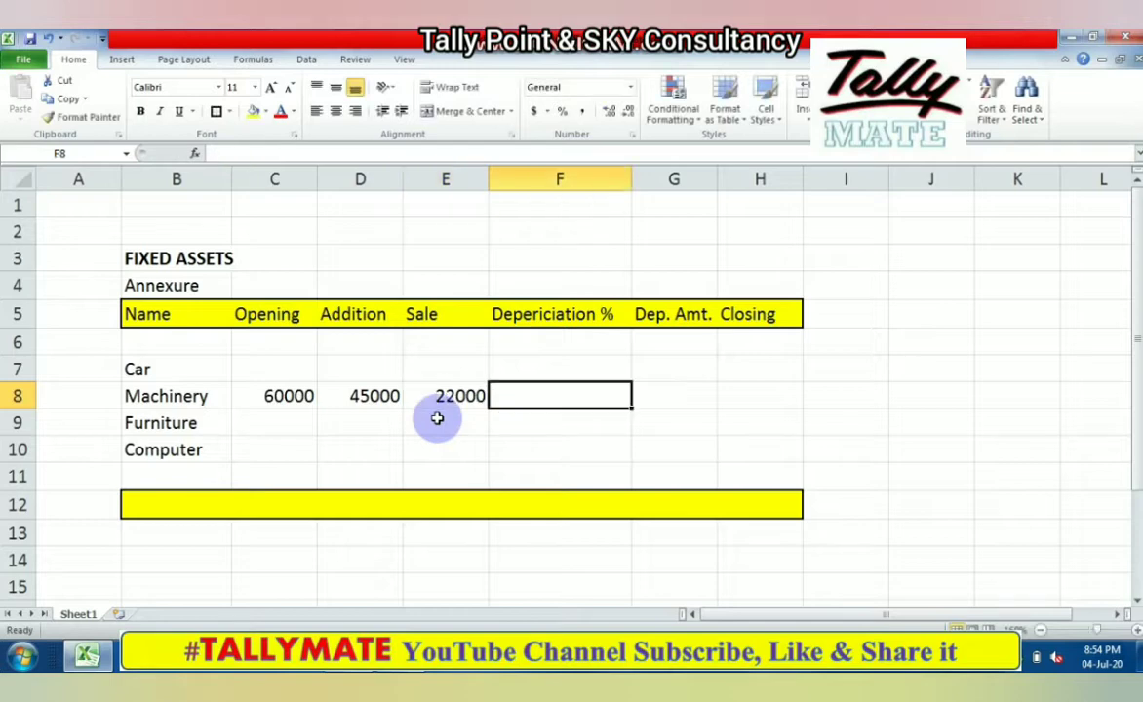
text(15%)
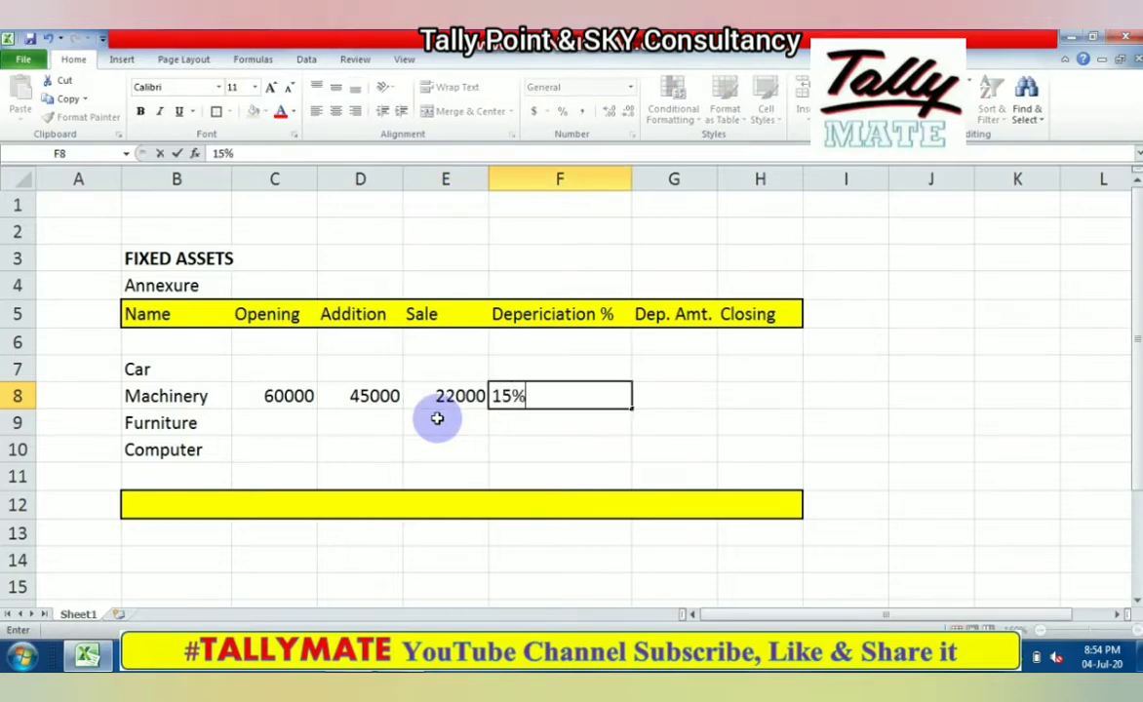
key(Return)
Centre the contents of the whole depreciation percentage column F.
key(Up)
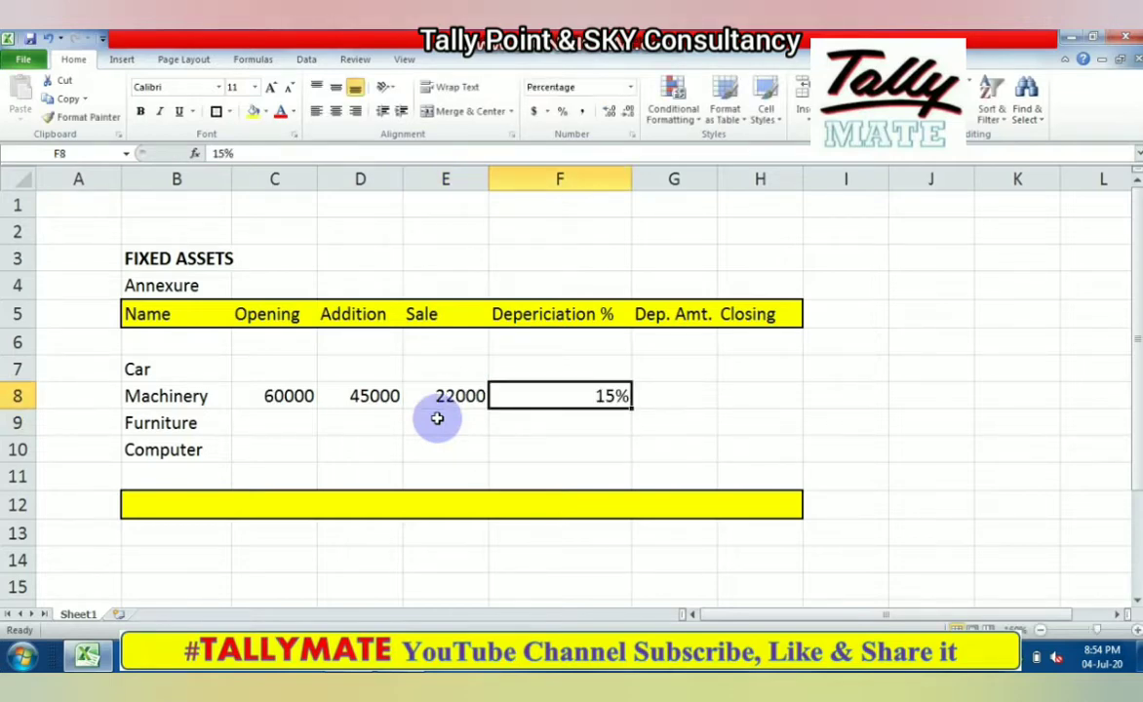
key(ctrl+space)
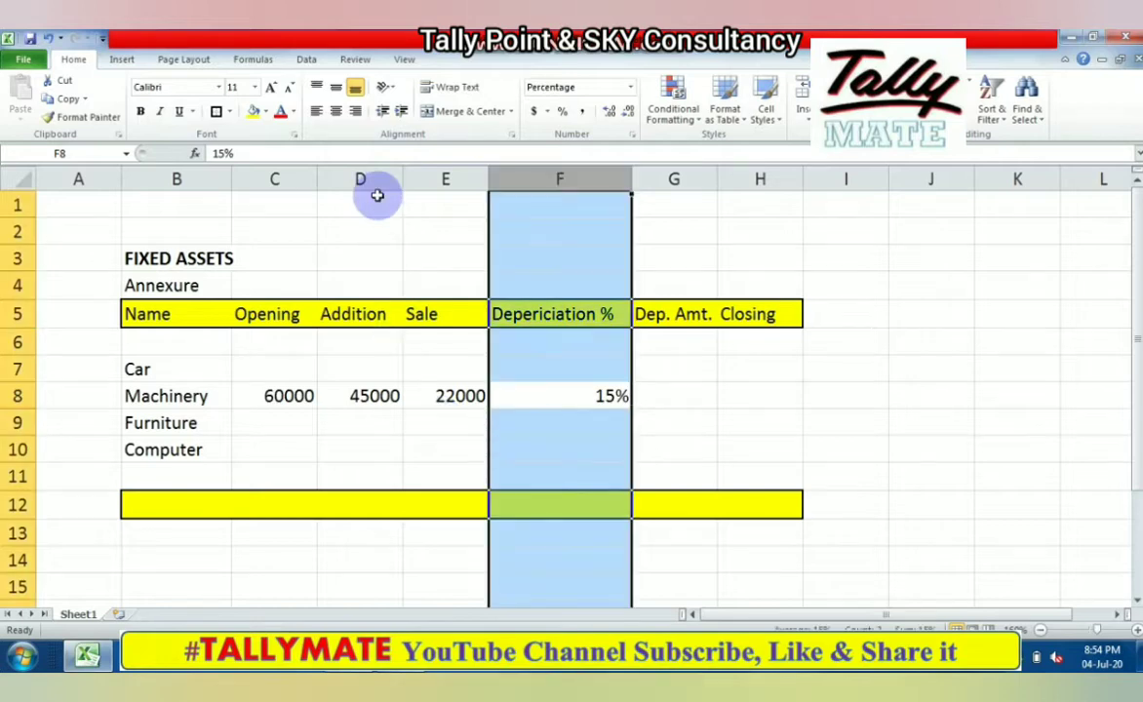
click(336, 111)
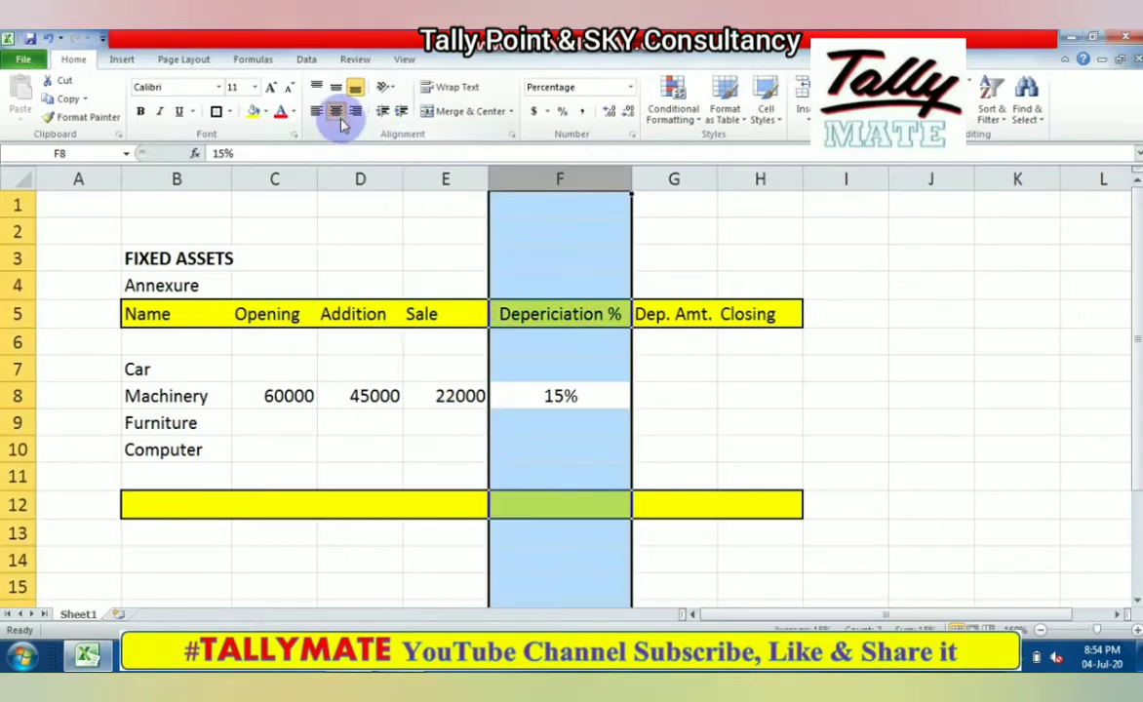
key(shift+BackSpace)
Enter the depreciation rates 15% for Car in F7, 10% for Furniture in F9 and 60% for Computer in F10.
key(Up)
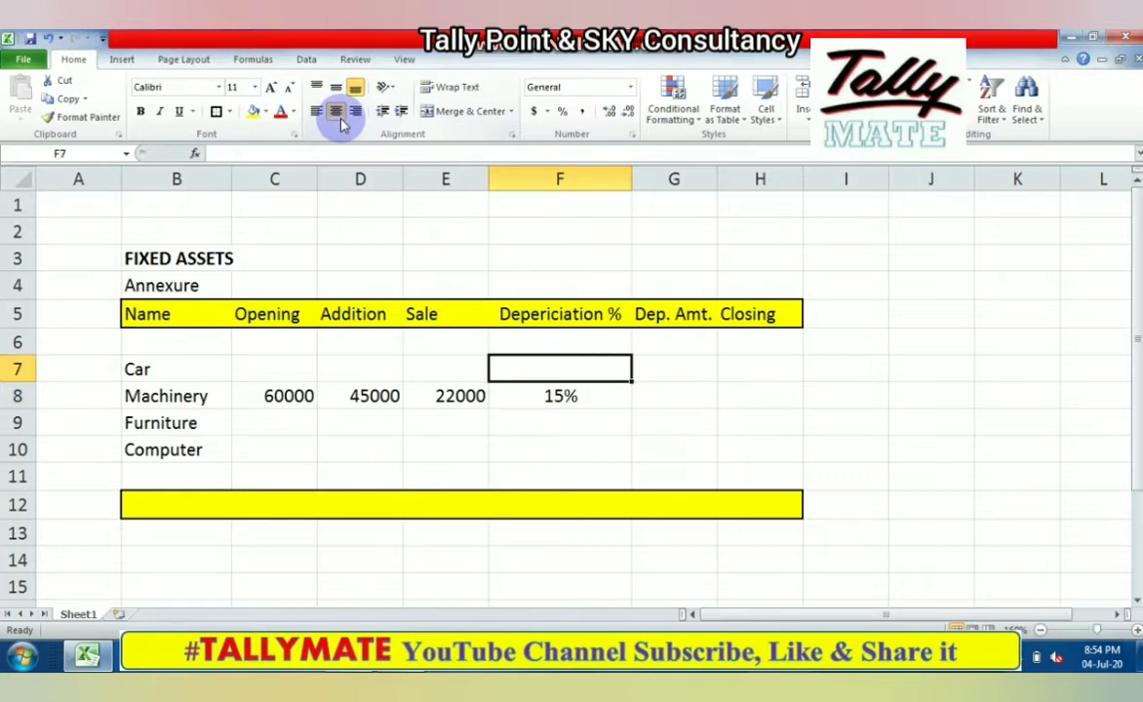
text(15%)
key(Return)
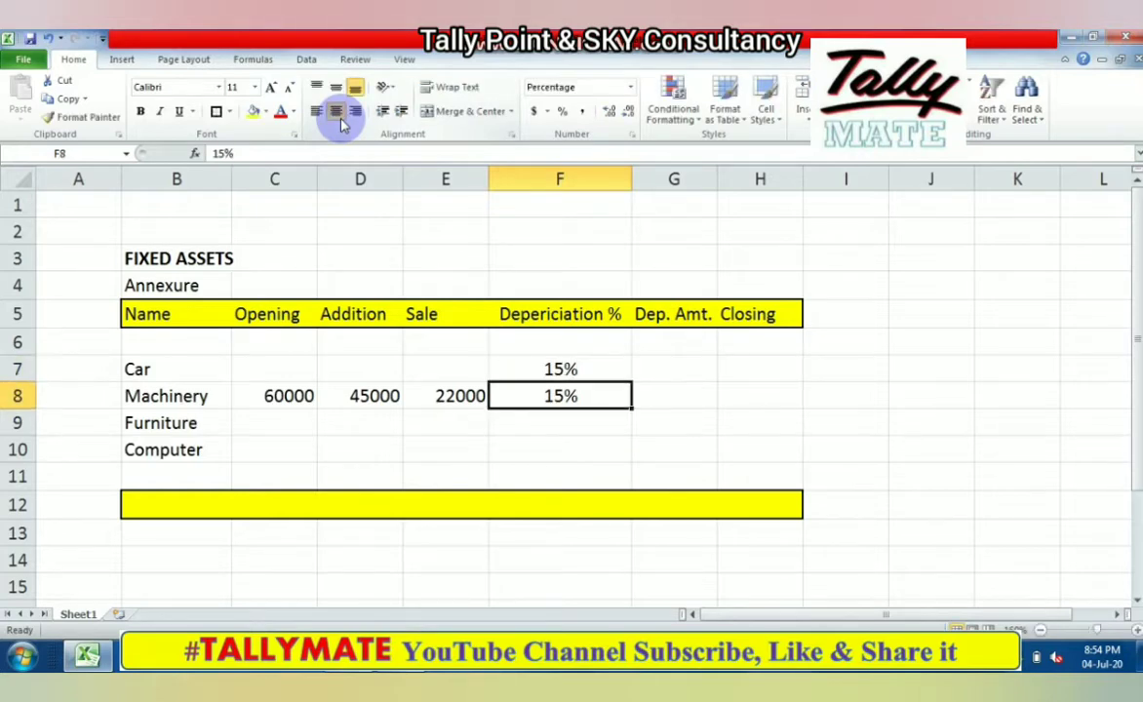
key(Return)
text(10%)
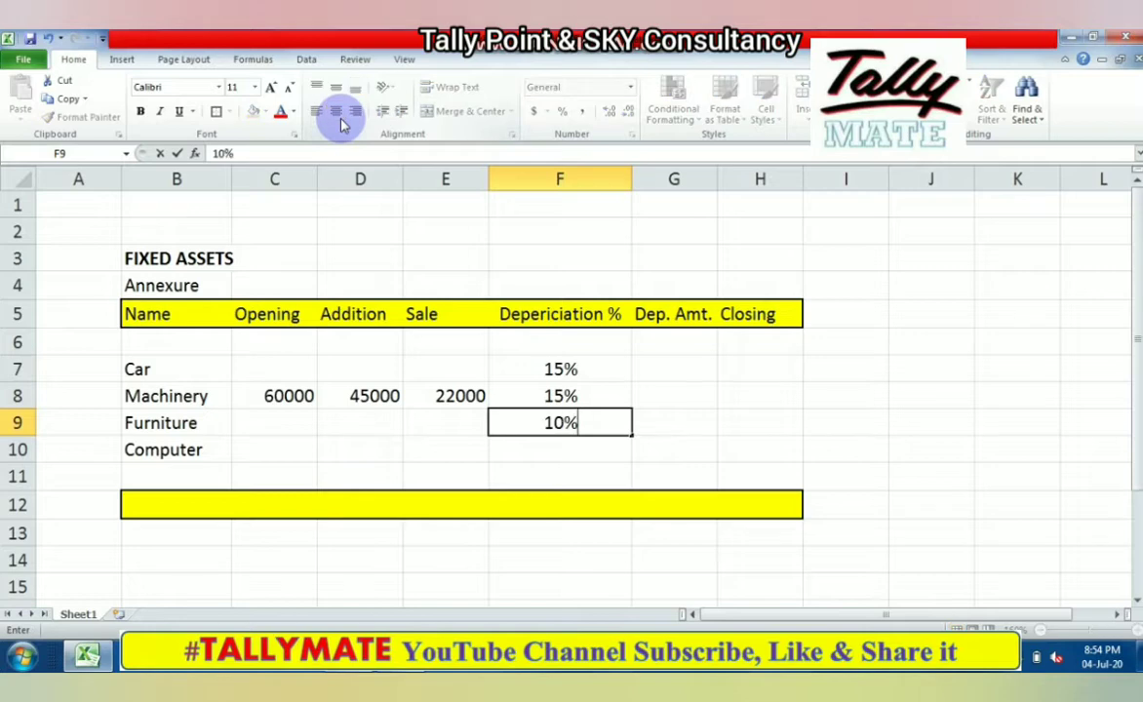
key(Return)
text(6)
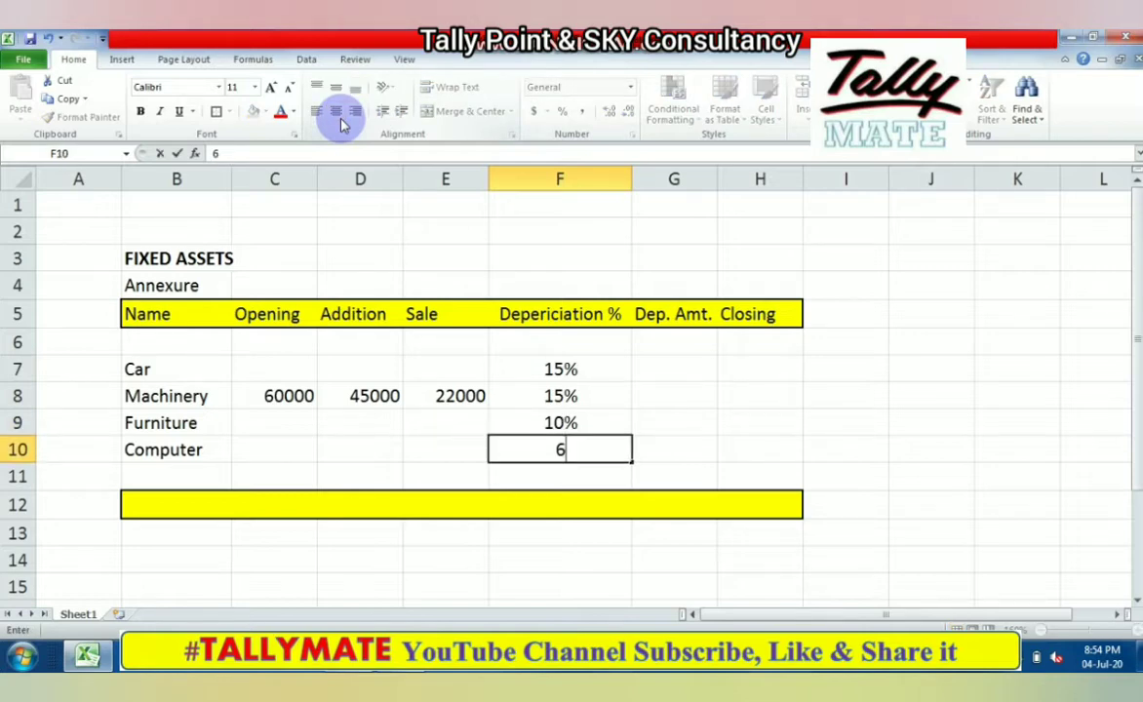
text(0%)
key(Return)
Fill the Furniture row with opening 25000 in C9, addition 70000 in D9 and sale 0 in E9.
key(Up)
key(Up)
key(Left)
key(Left)
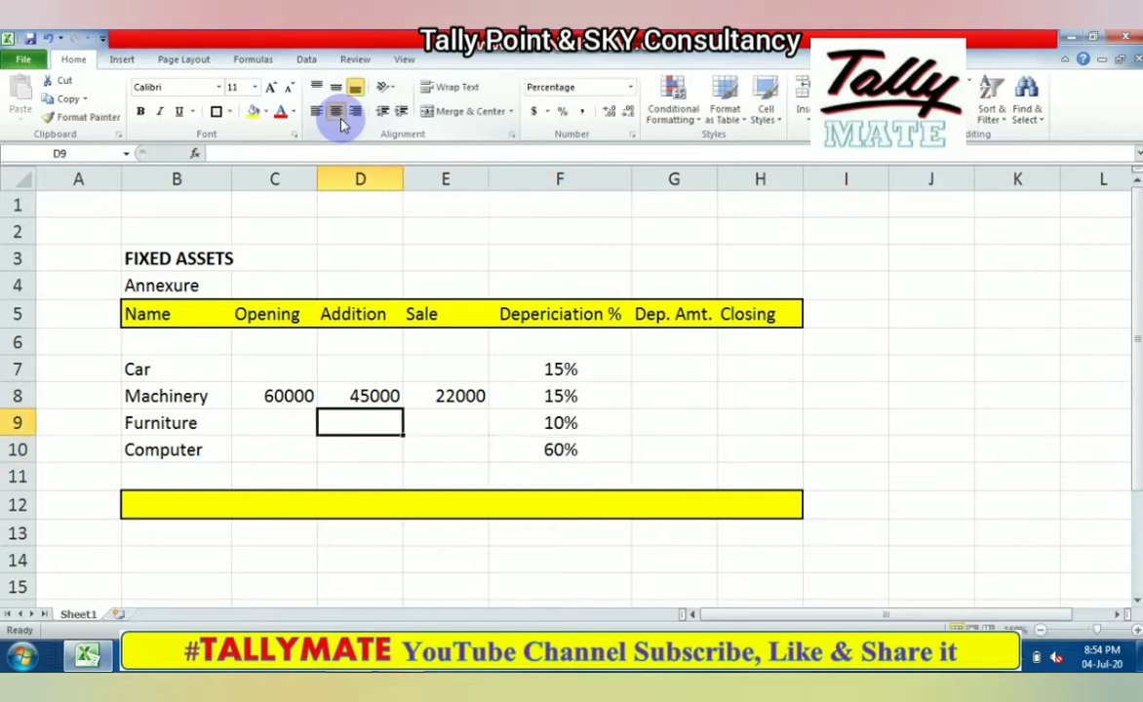
key(Left)
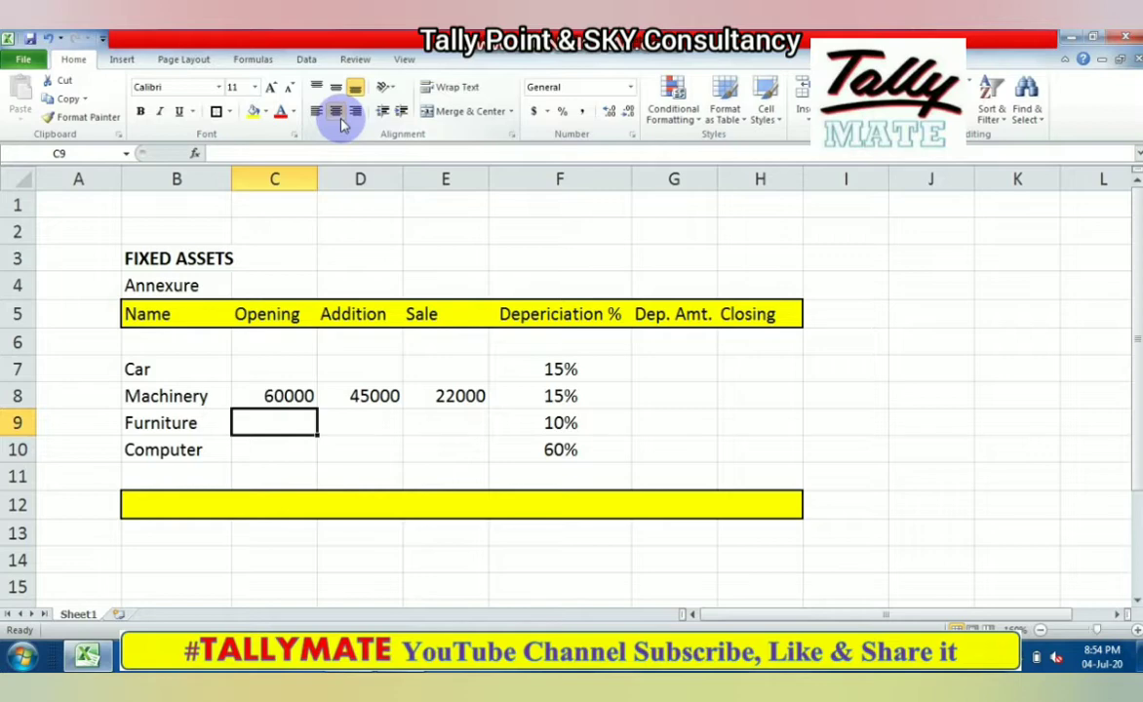
text(25000)
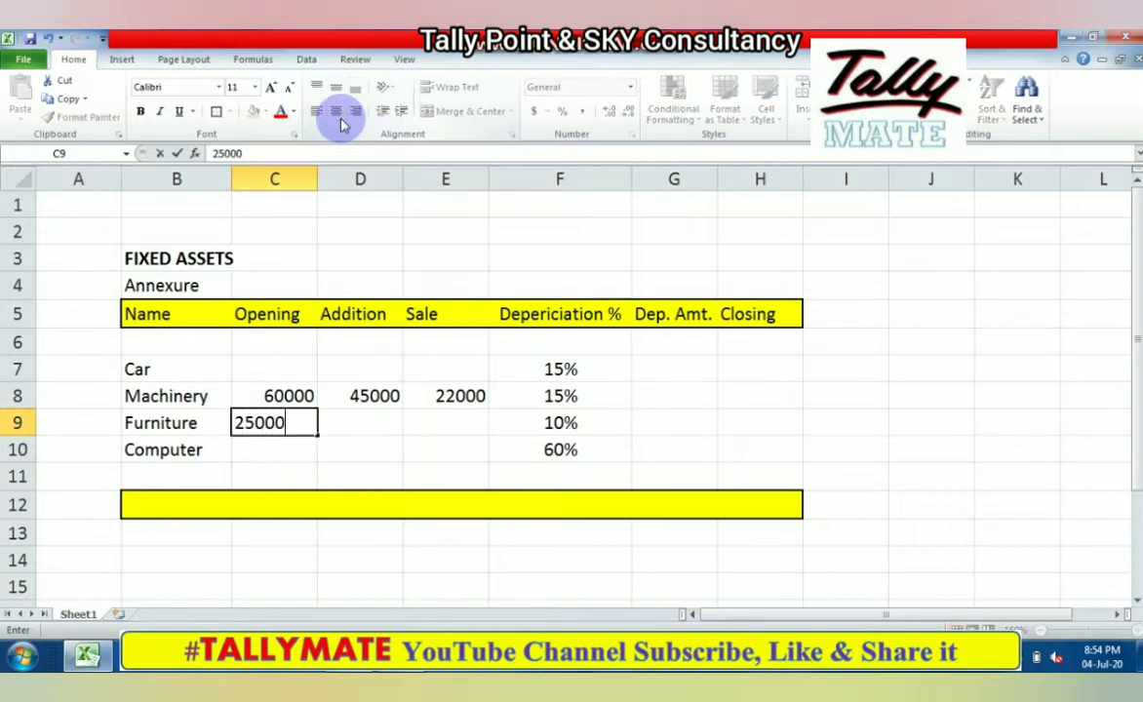
key(Right)
text(70)
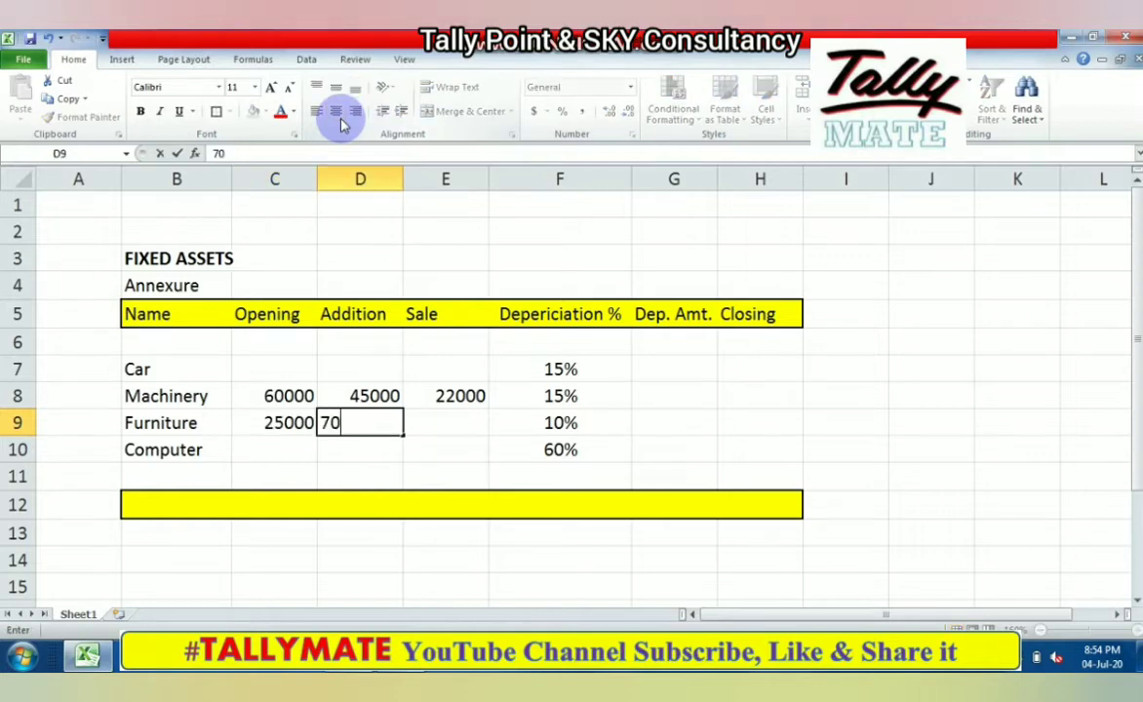
text(000)
key(Right)
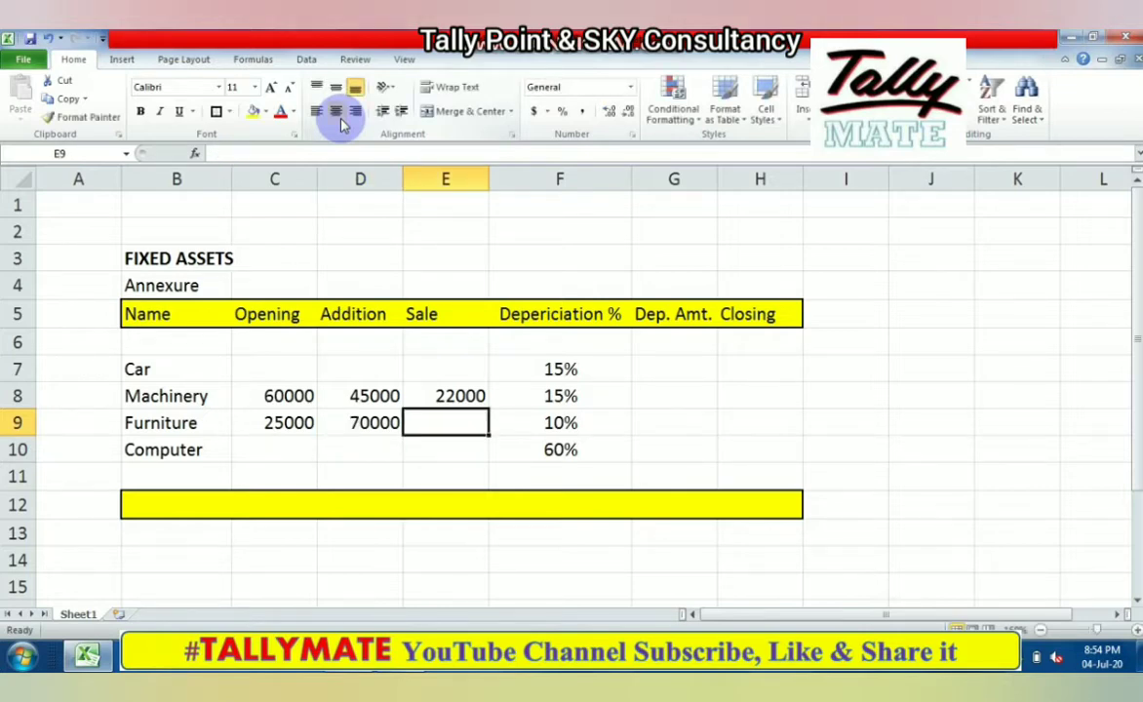
text(0)
key(Down)
Fill the Computer row with opening 22000 in C10, addition 15000 in D10 and sale 0 in E10.
key(Left)
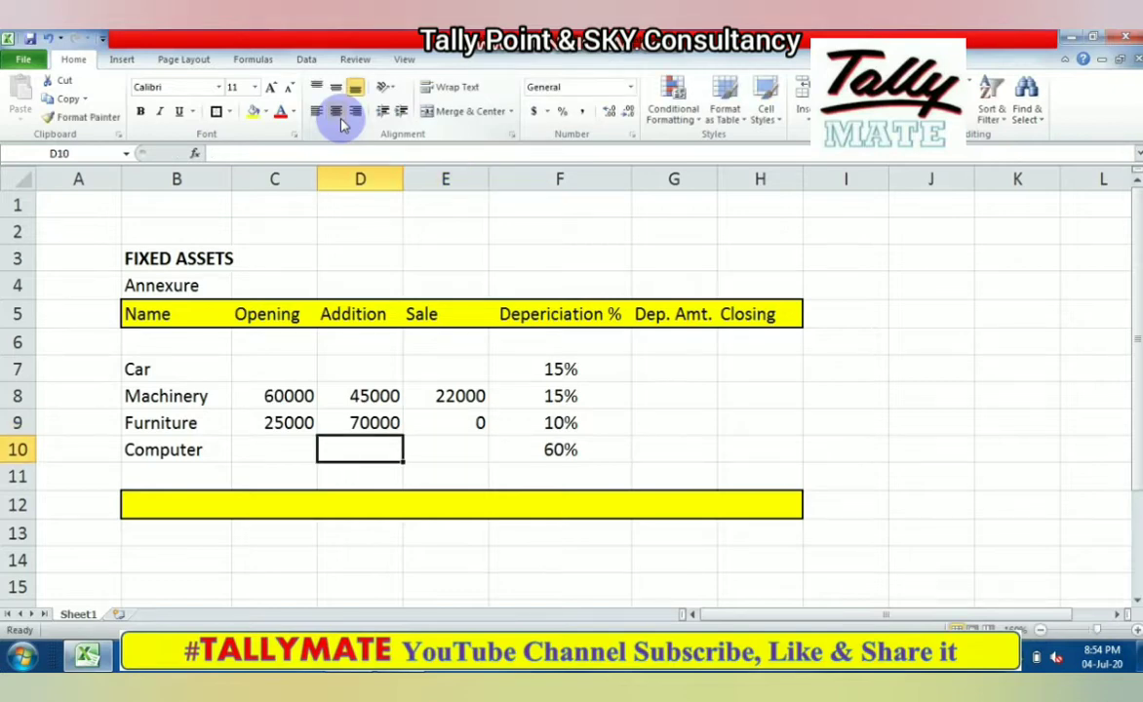
key(Left)
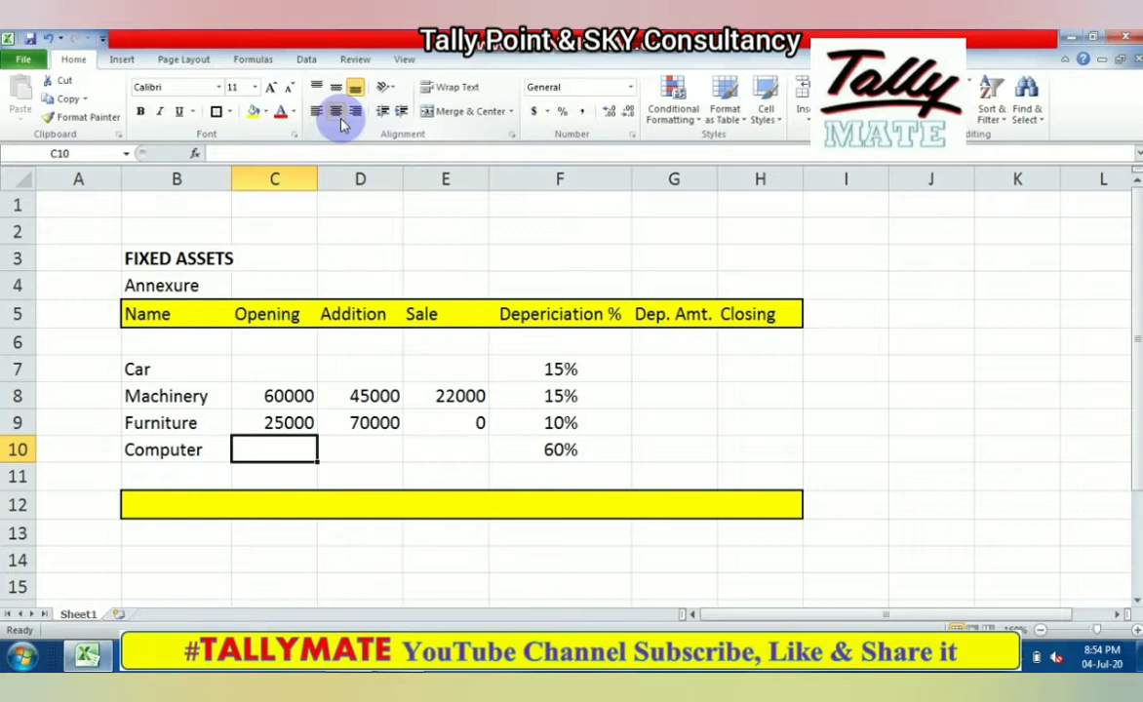
text(22000)
key(Right)
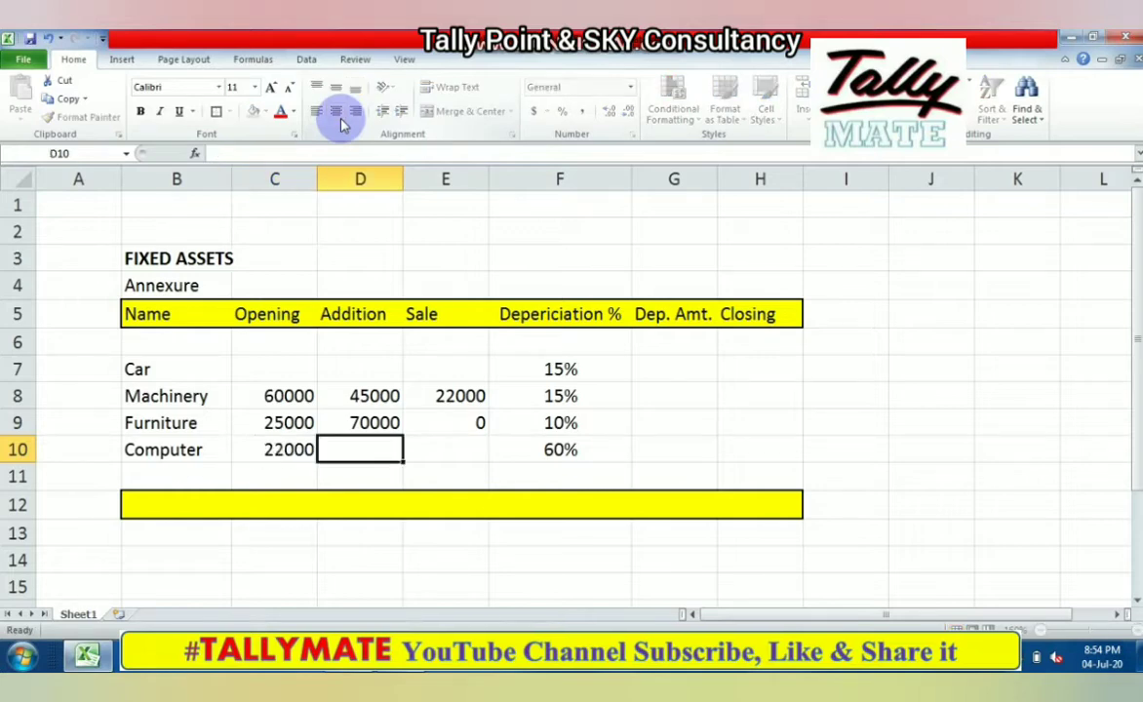
text(15000)
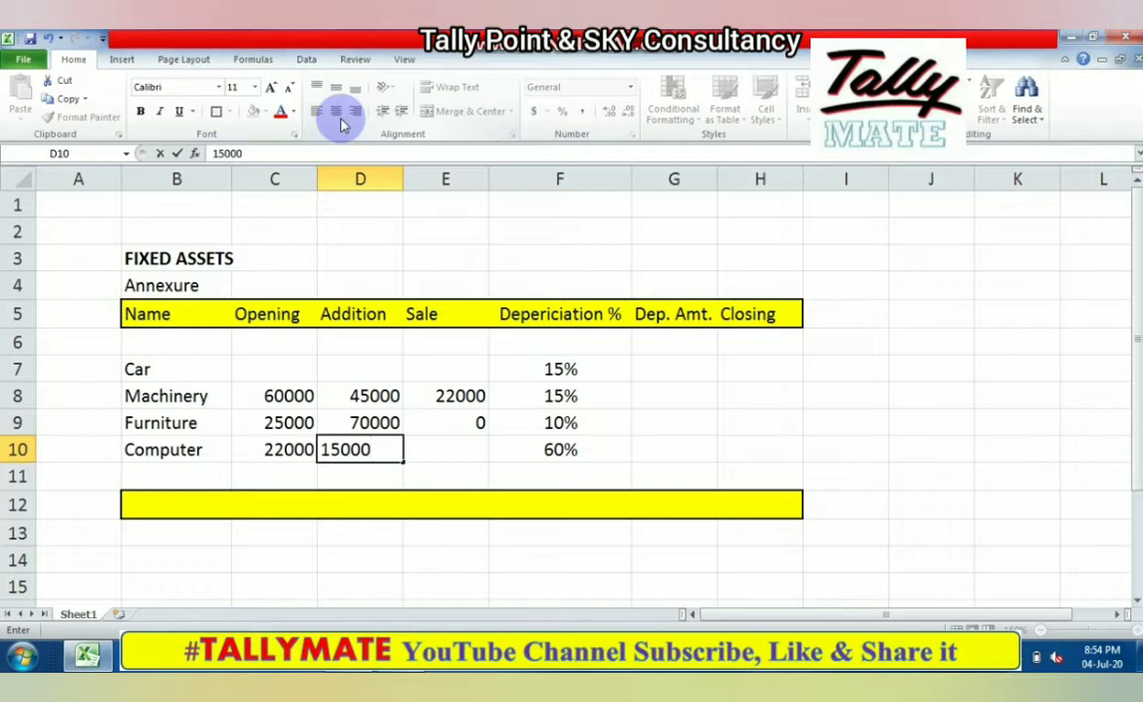
key(Tab)
text(0)
key(Tab)
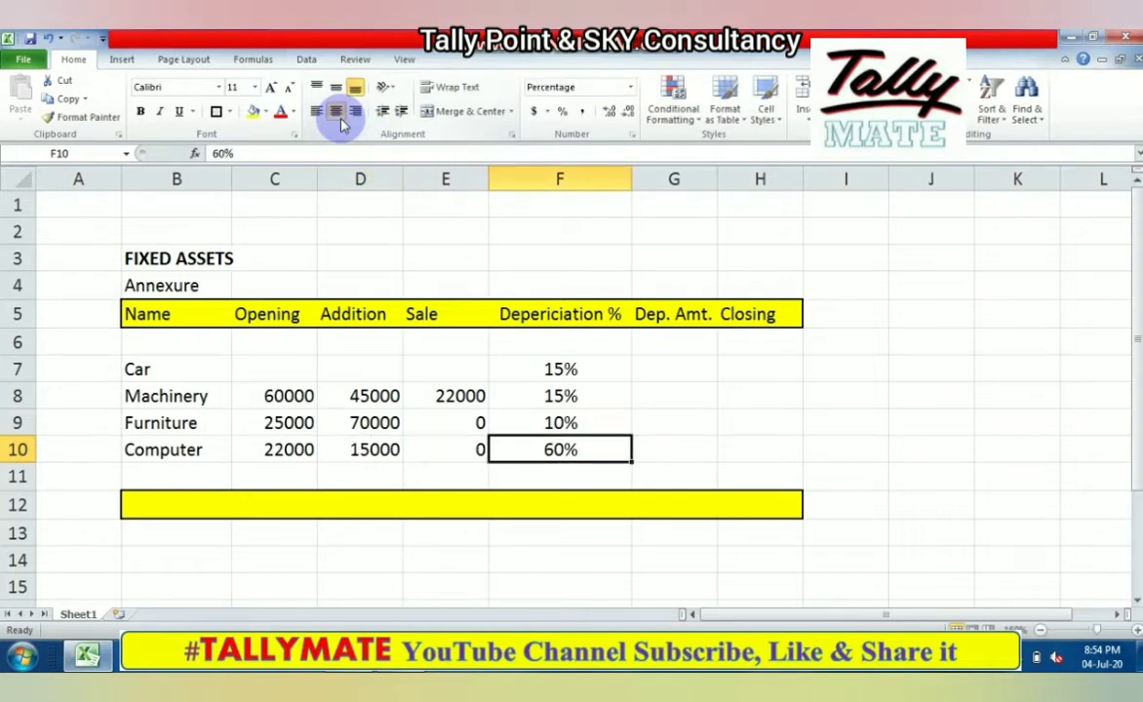
Enter 450000 as the Car addition in D7 and 0 as its sale in E7, leaving the opening blank.
key(Left)
key(Left)
key(Left)
key(Up)
key(Up)
key(Up)
key(Right)
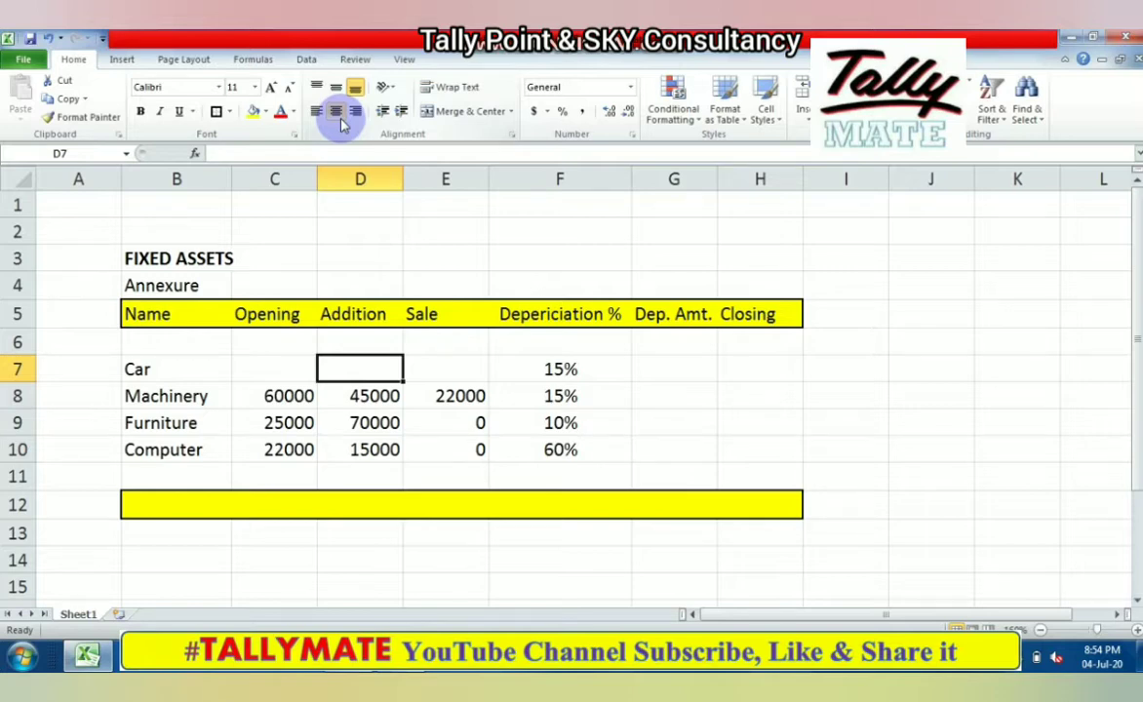
text(45)
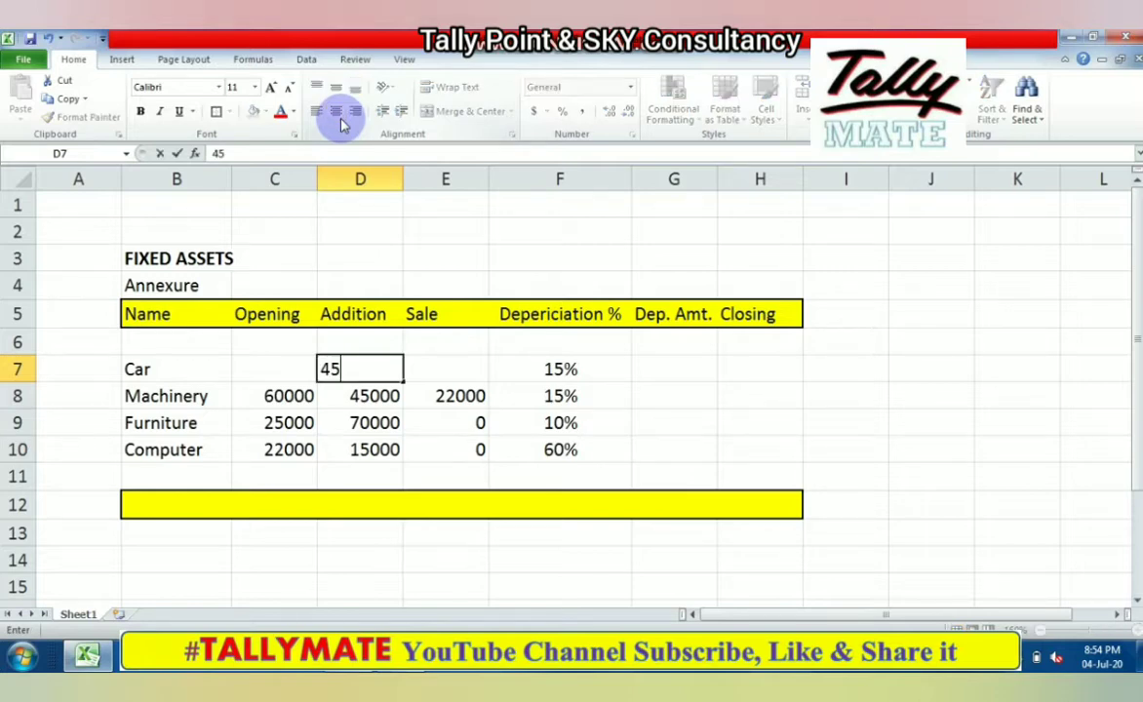
text(0000)
key(Tab)
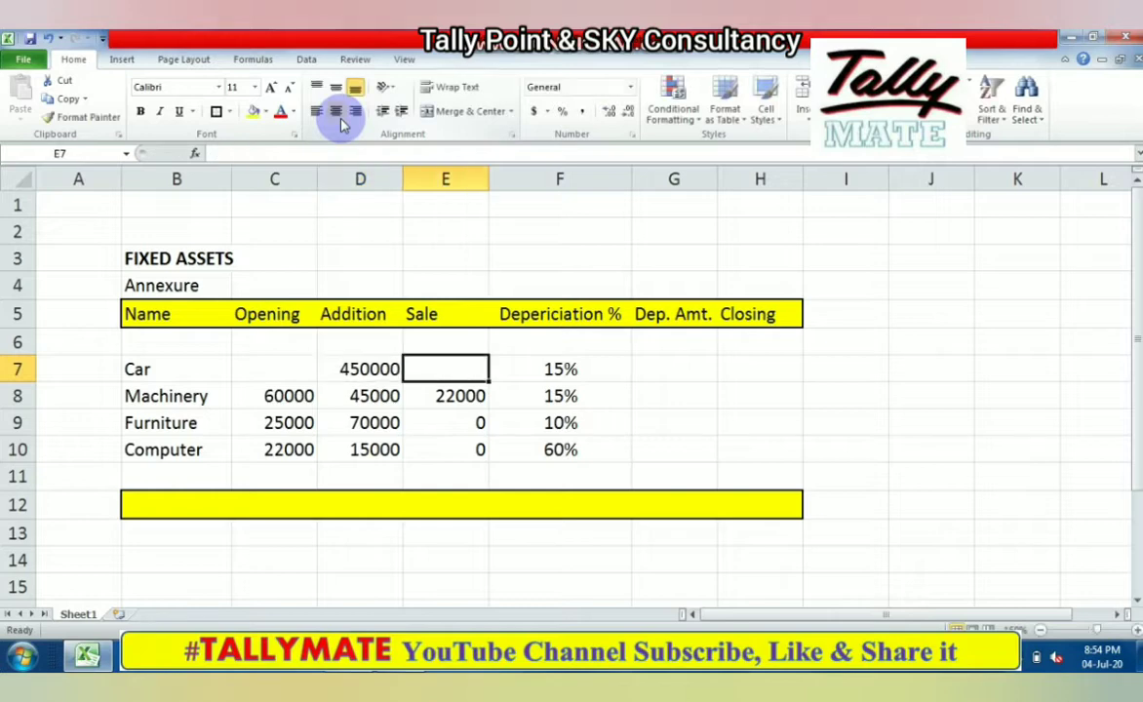
text(0)
key(Tab)
Calculate the Car depreciation amount in G7 with the formula =(C7+D7-E7)*F7.
key(Tab)
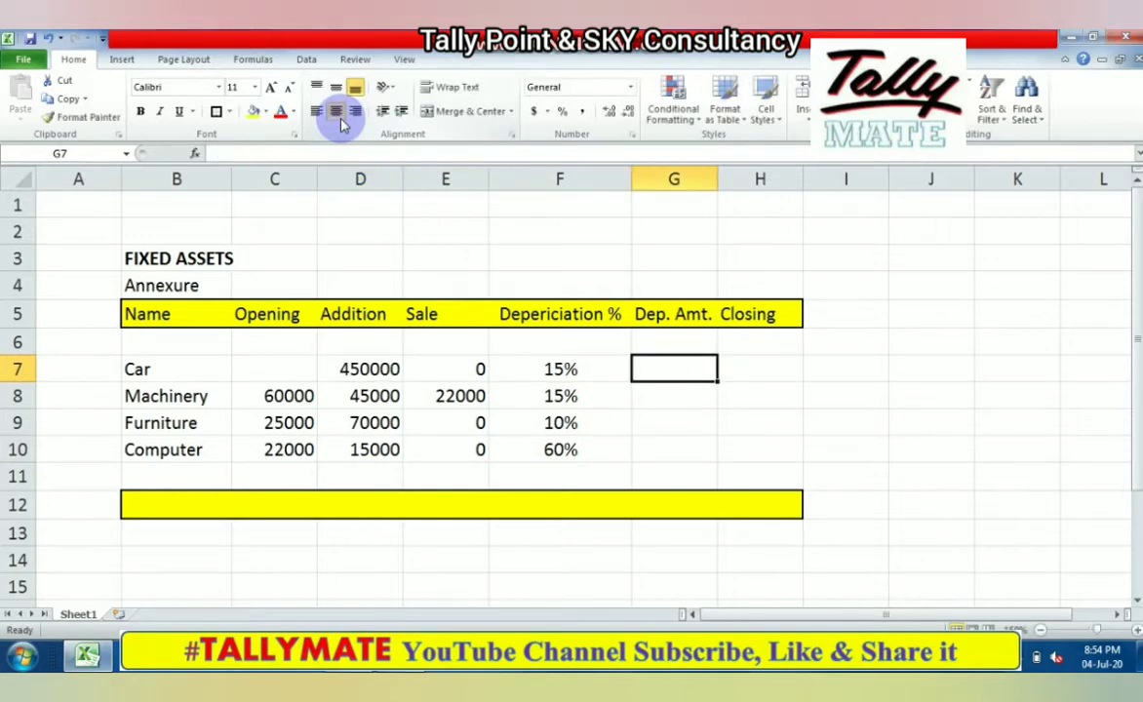
text(=)
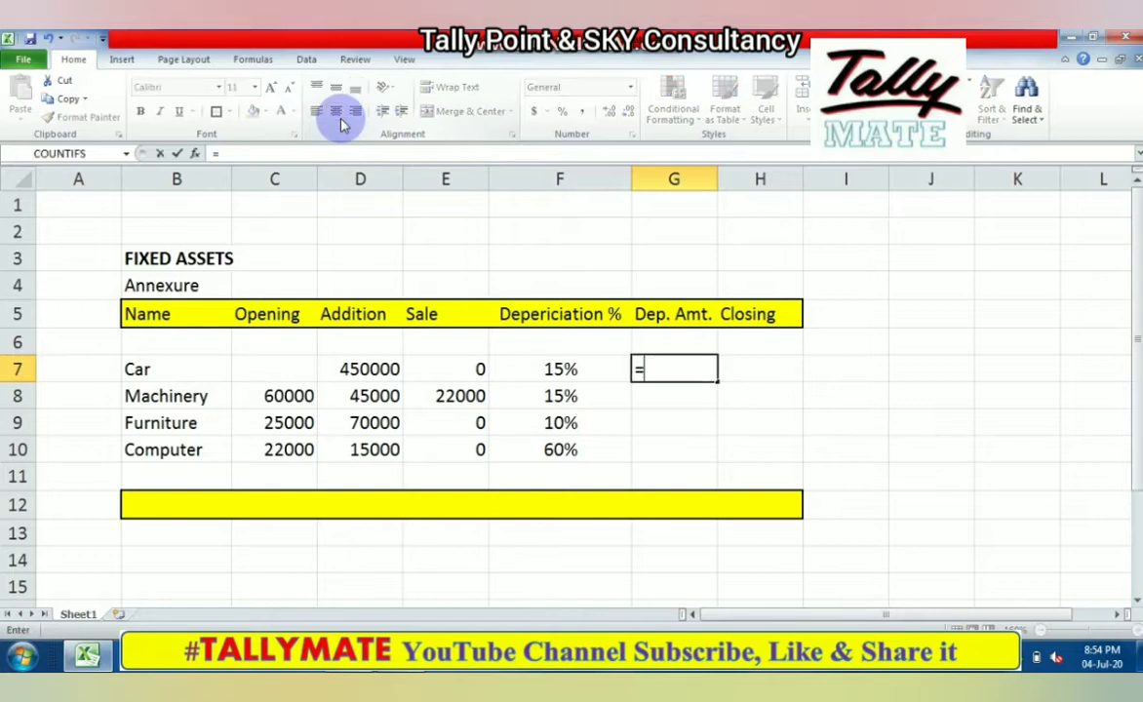
text(()
key(Left)
key(Left)
key(Left)
key(Left)
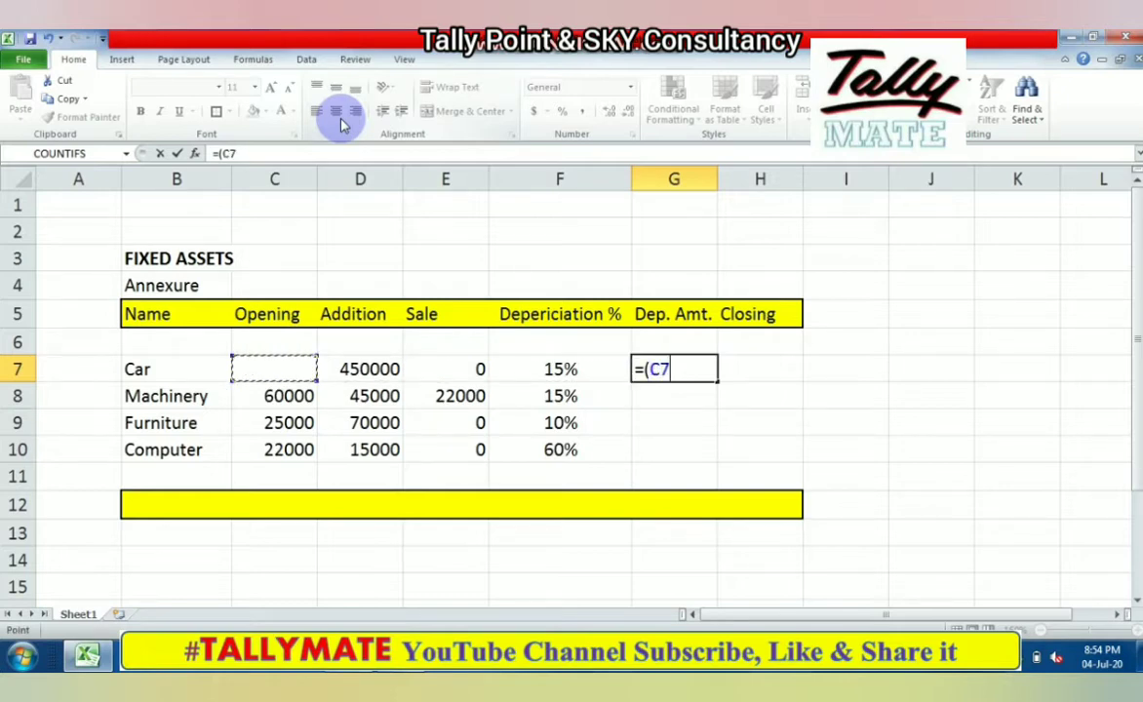
text(+)
key(Left)
key(Left)
key(Left)
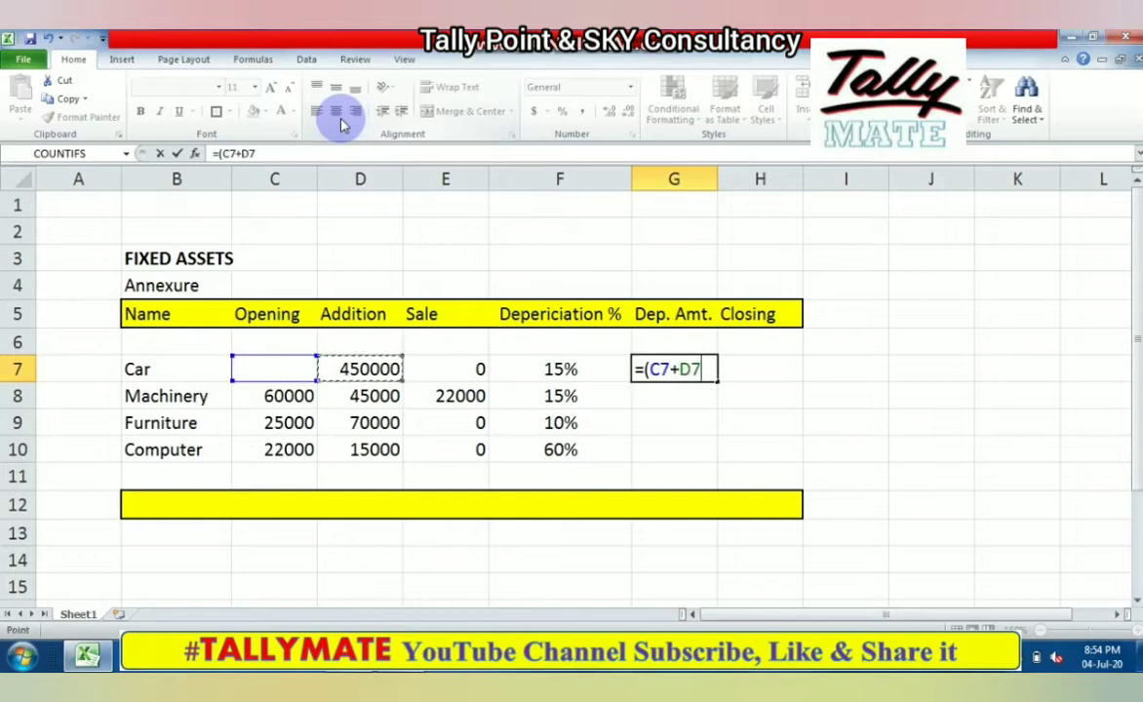
text(-)
key(Left)
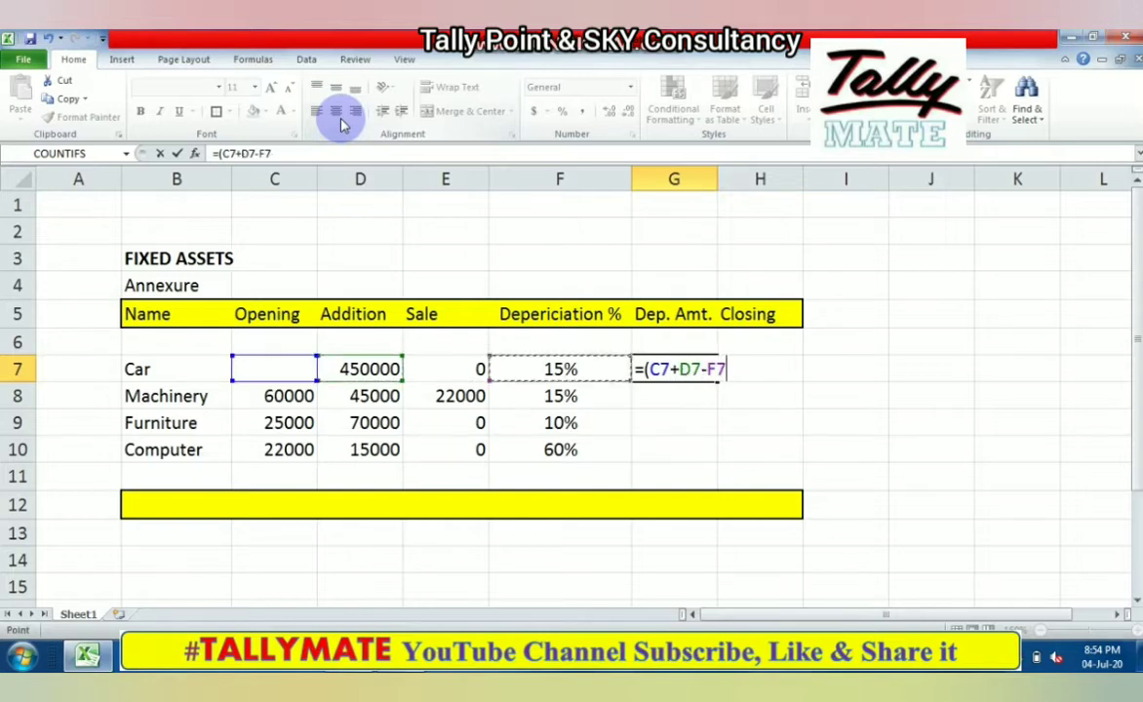
key(Left)
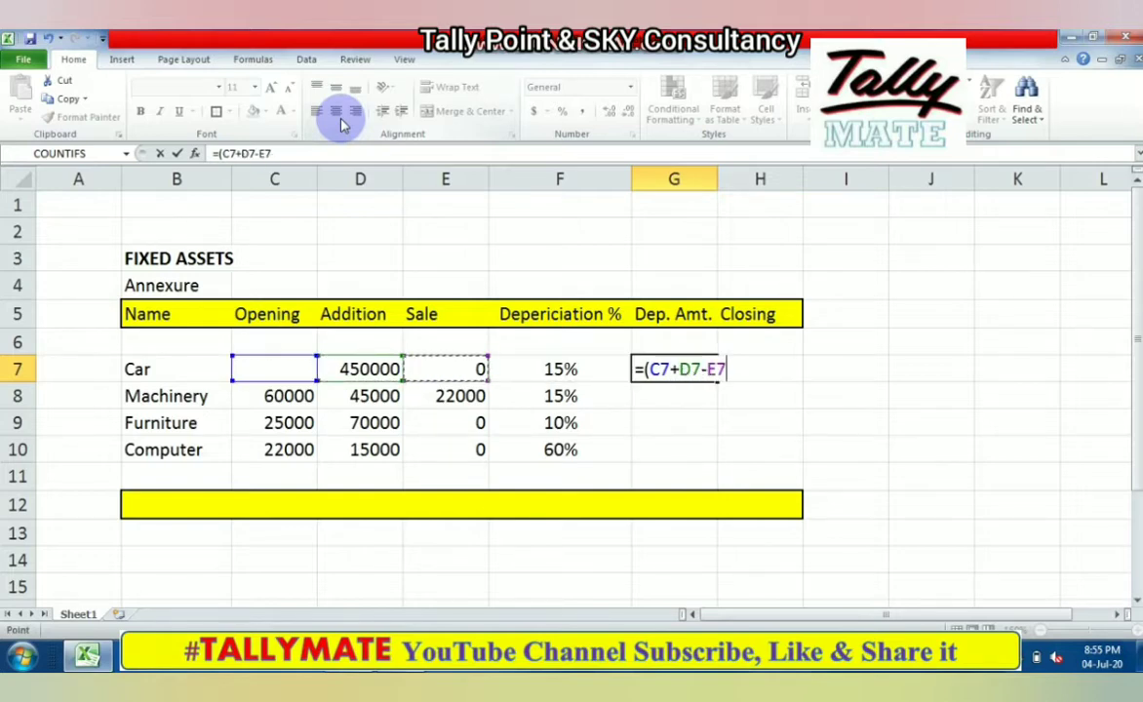
text()*)
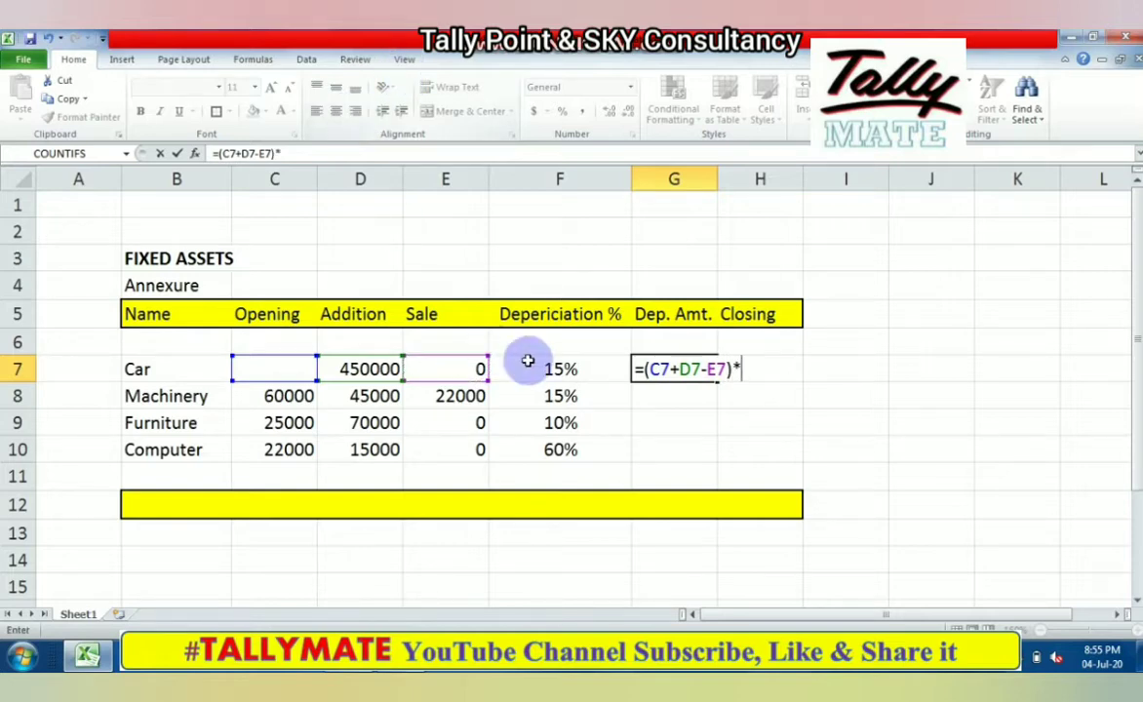
click(560, 369)
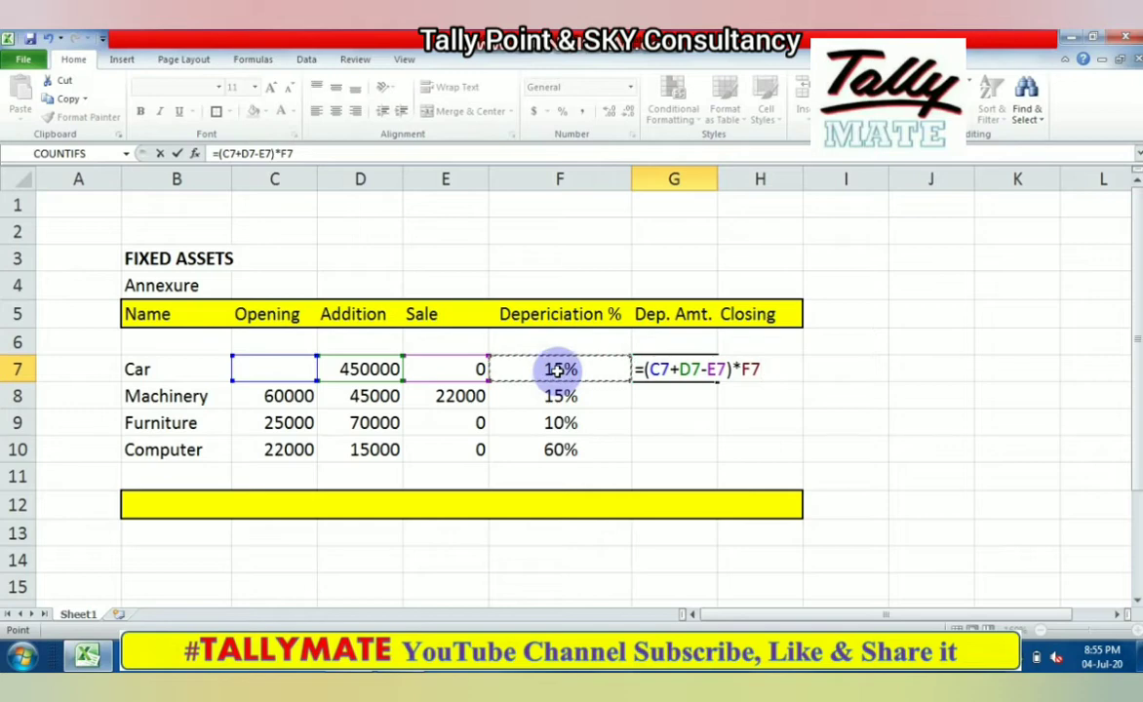
key(Return)
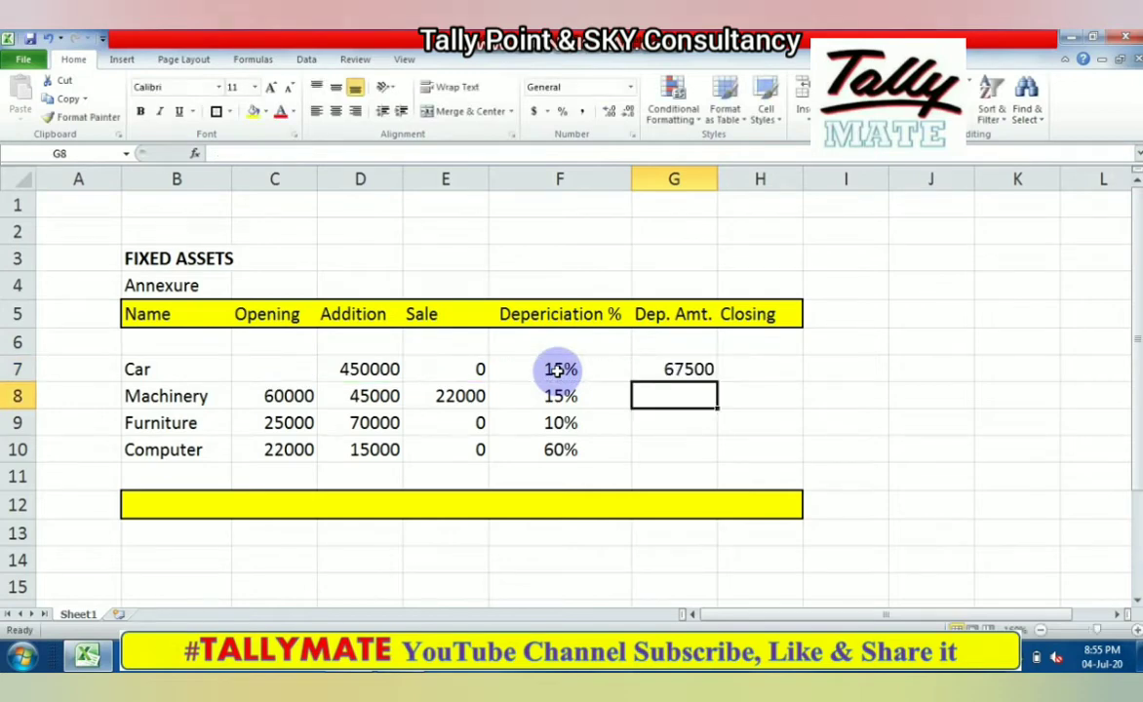
Copy the depreciation amount formula from G7 to G8:G10 and select the Machinery closing cell H8.
key(Up)
key(ctrl+c)
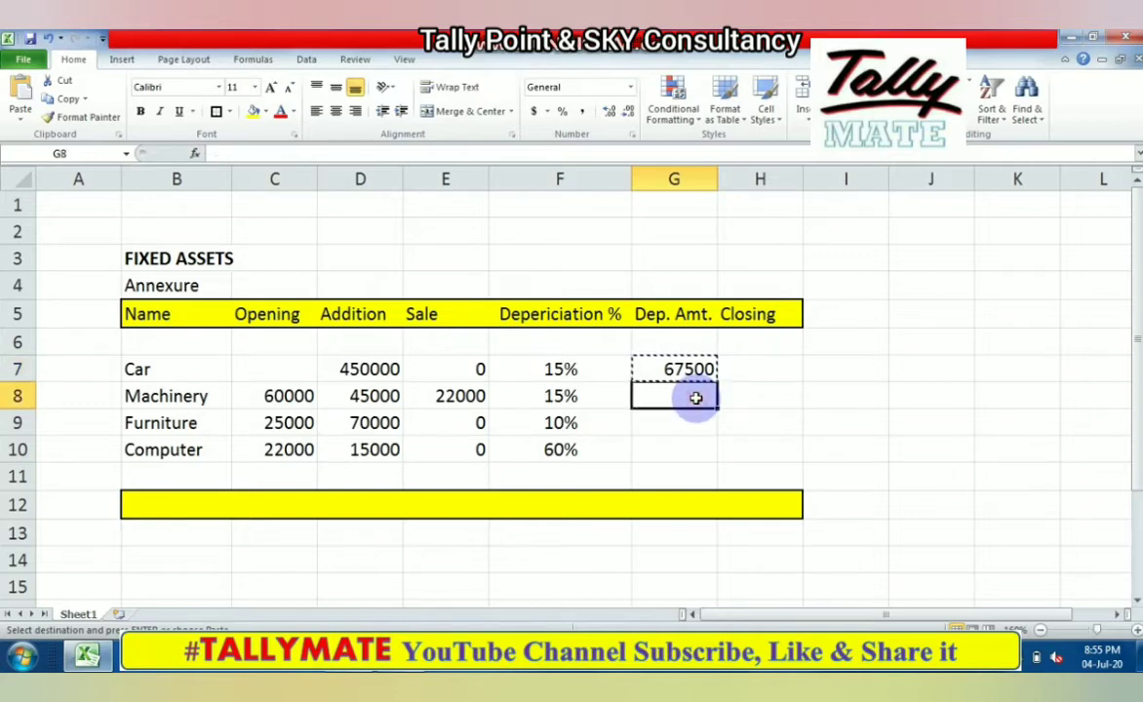
drag(695, 398, 688, 448)
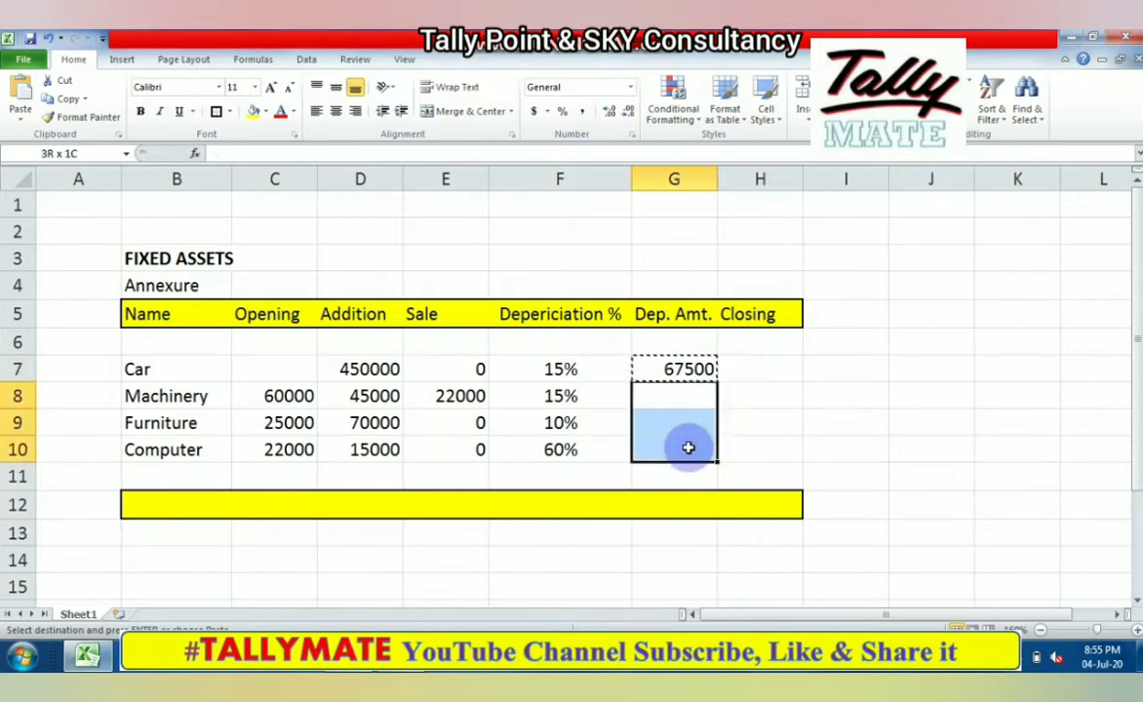
key(Return)
key(Right)
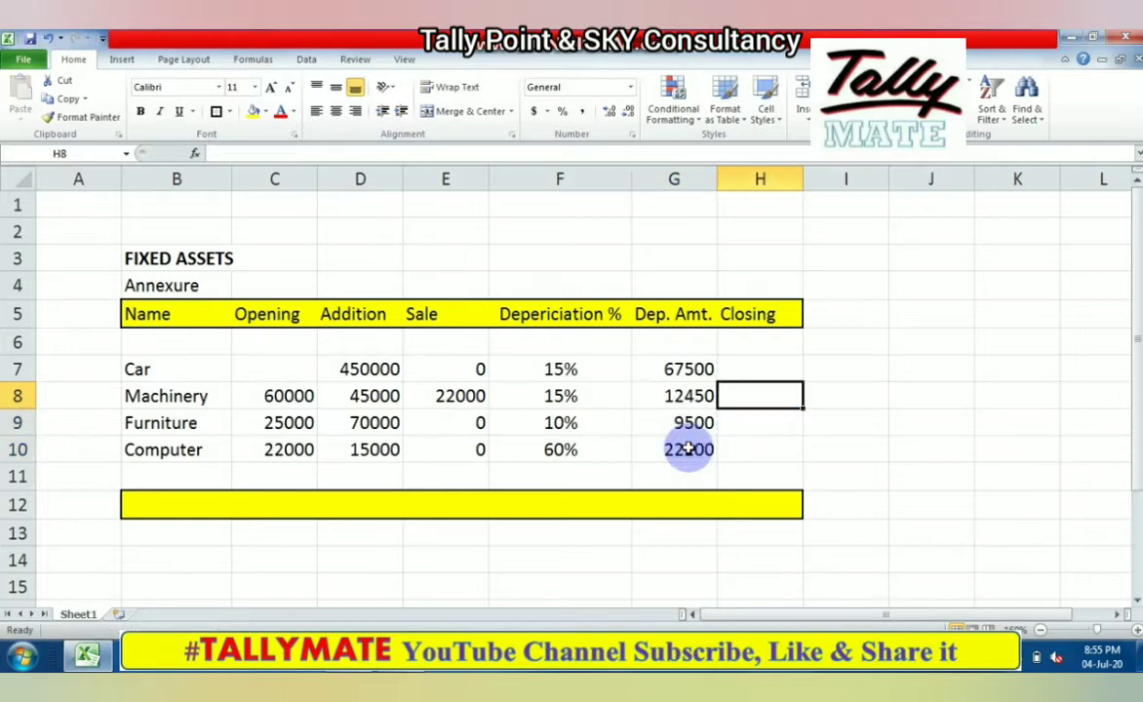
Enter 0 as the Car opening balance in C7.
key(Up)
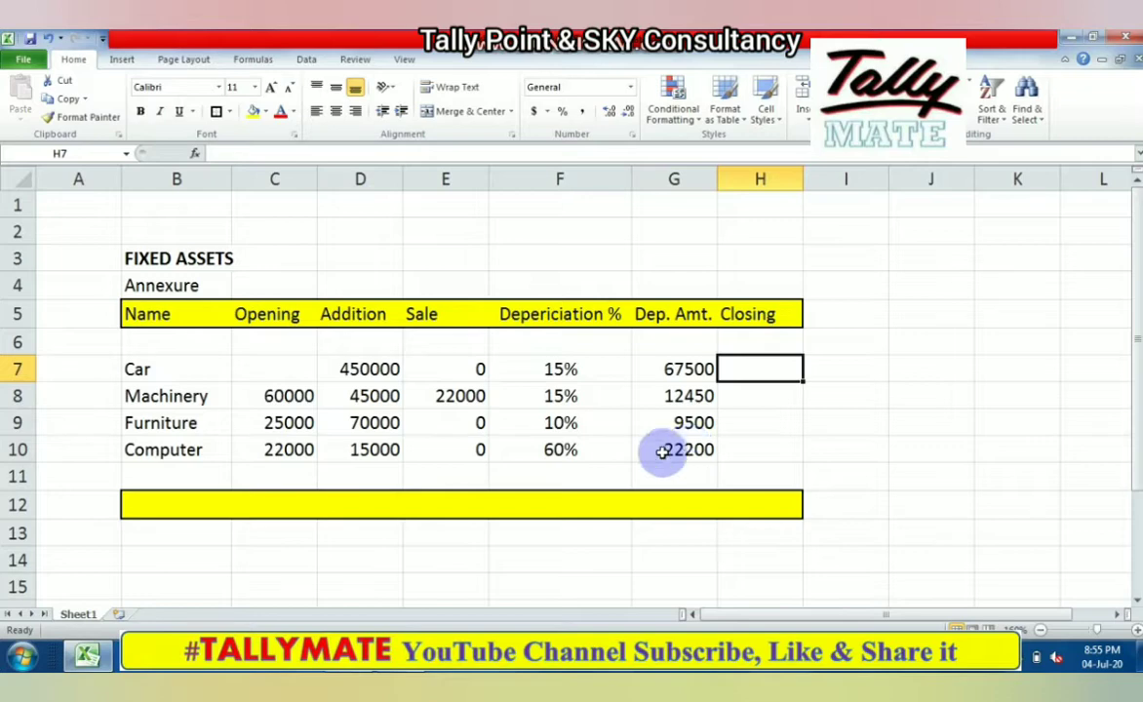
click(314, 366)
key(Down)
click(314, 366)
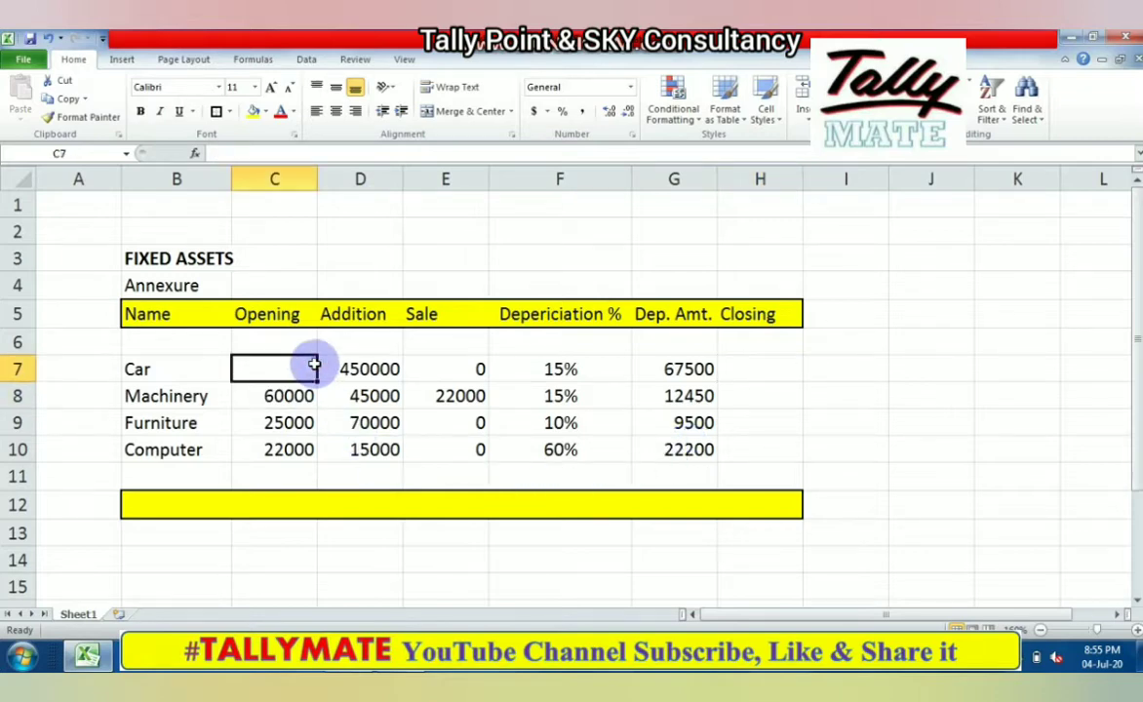
text(0)
key(Down)
Total the Opening column in C12 with AutoSum.
key(Down)
key(Down)
key(Down)
key(Down)
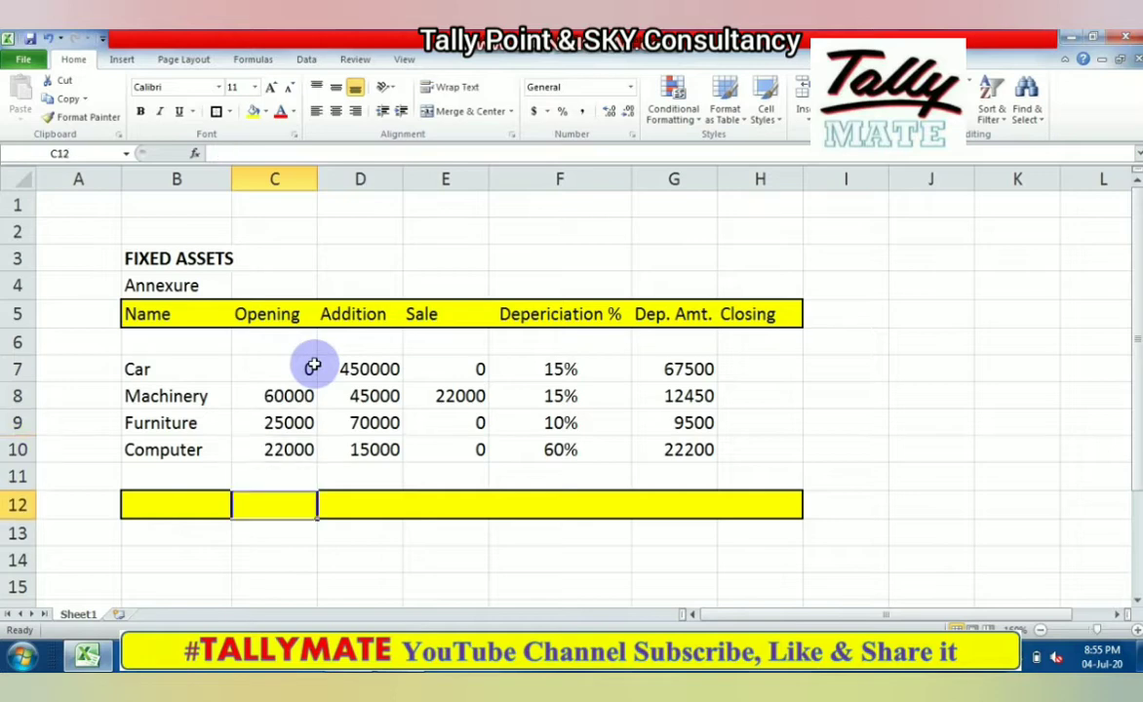
key(alt+equal)
key(Return)
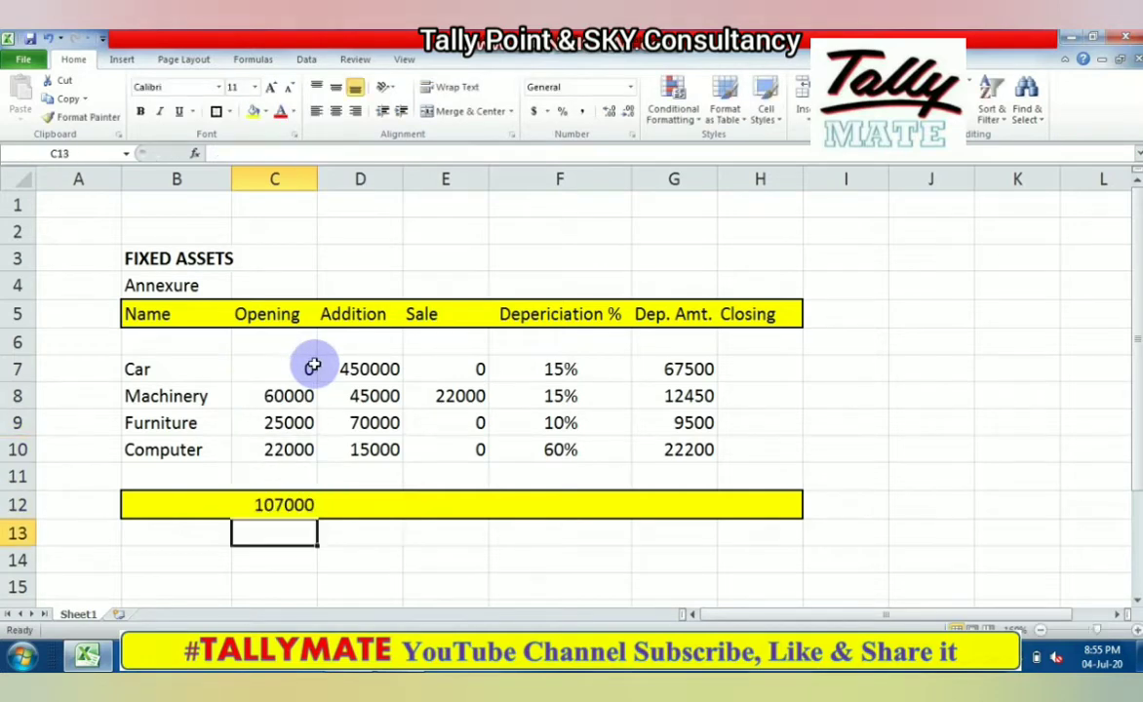
Copy the Opening total formula from C12 to the Addition and Sale totals in D12:E12.
key(Up)
key(ctrl+c)
key(Right)
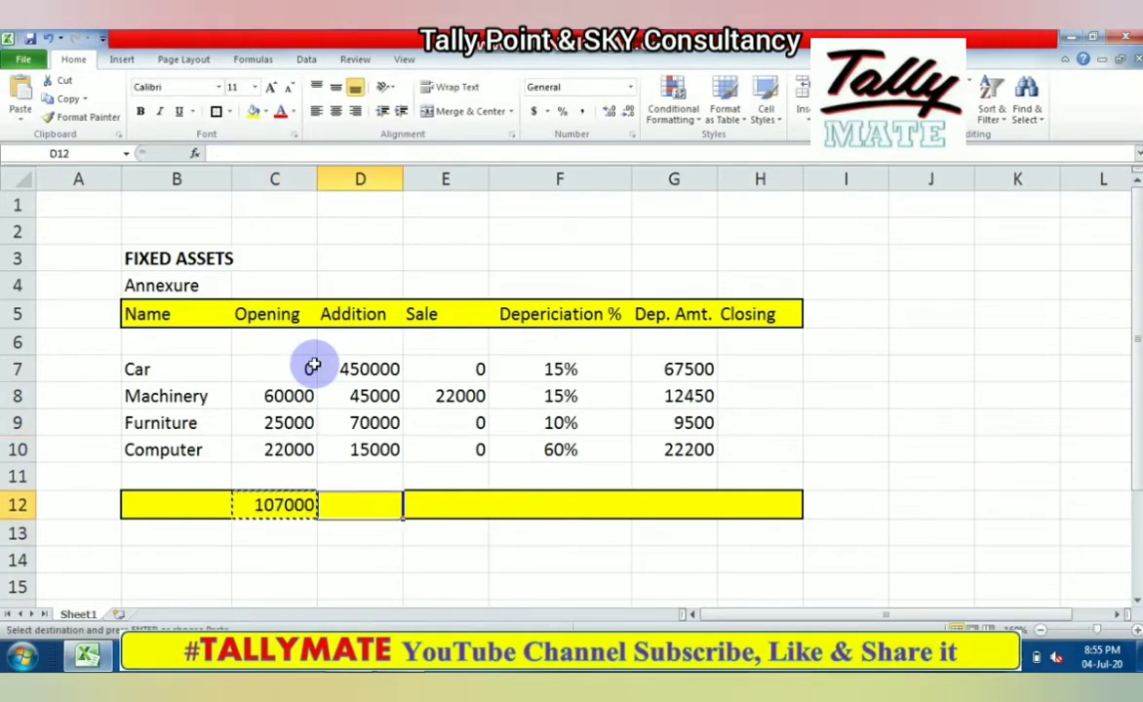
key(shift+Right)
key(Return)
Copy the Sale total formula from E12 to G12 to total the depreciation amounts.
key(Right)
key(Right)
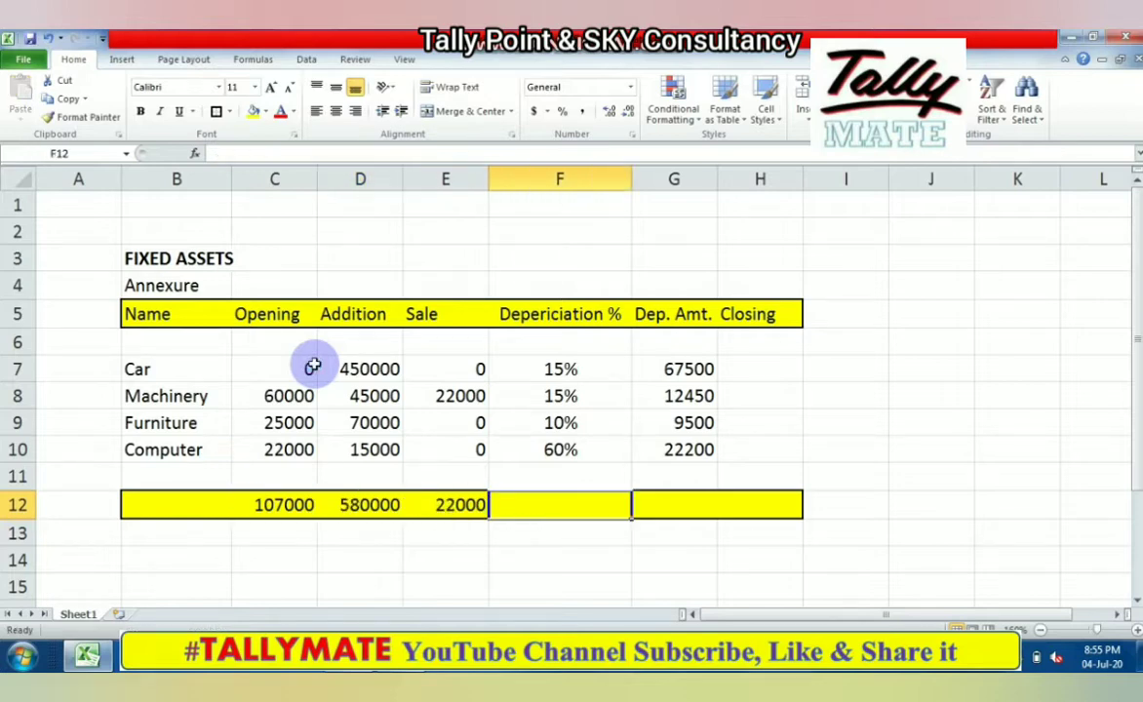
key(Left)
key(ctrl+c)
key(Right)
key(Right)
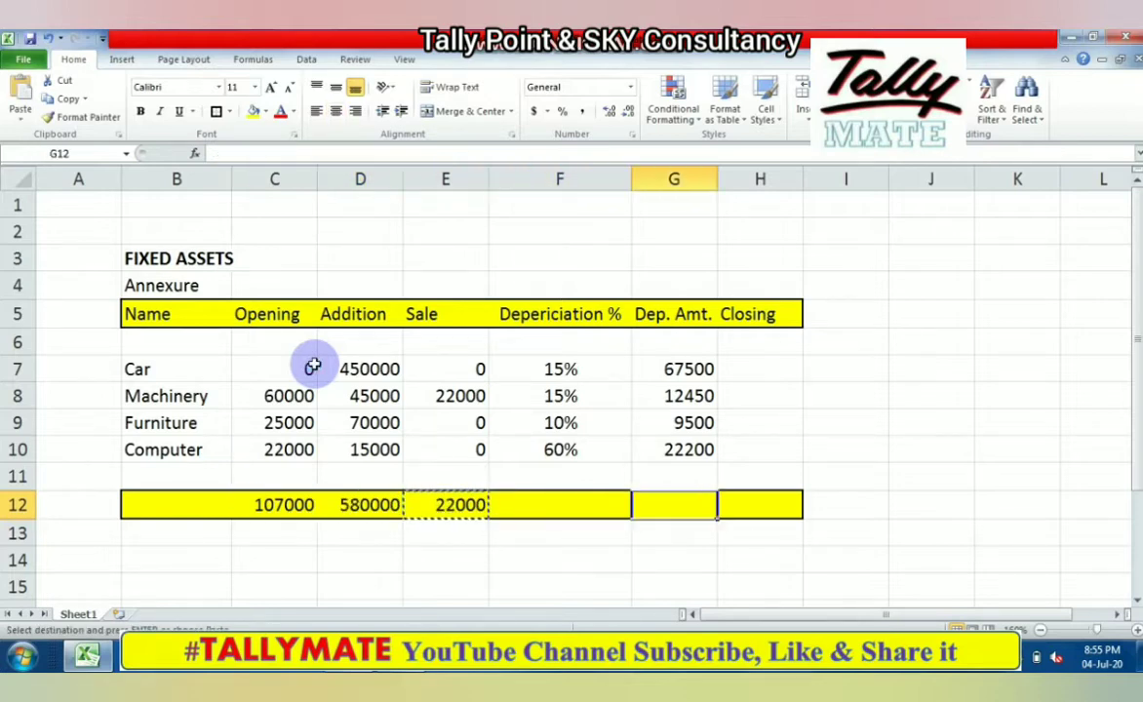
key(Return)
Calculate the Car closing balance in H7 with the formula =(C7+D7-E7-G7).
key(Right)
key(Up)
key(Up)
key(Up)
key(Up)
key(Up)
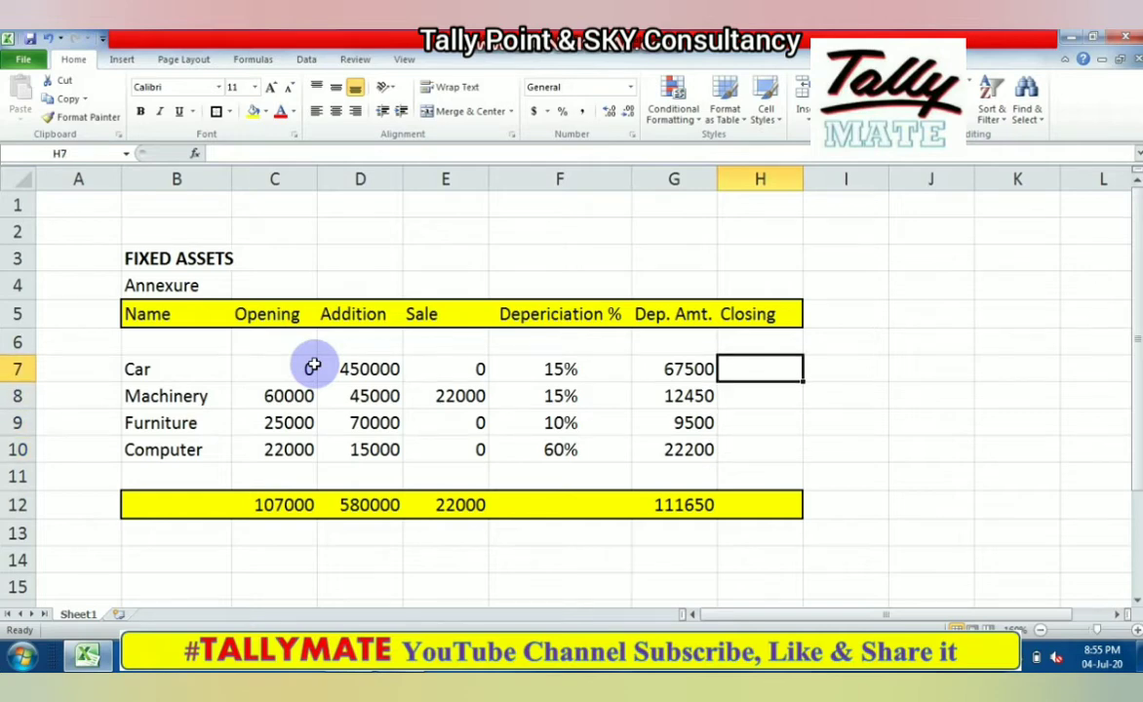
text(=)
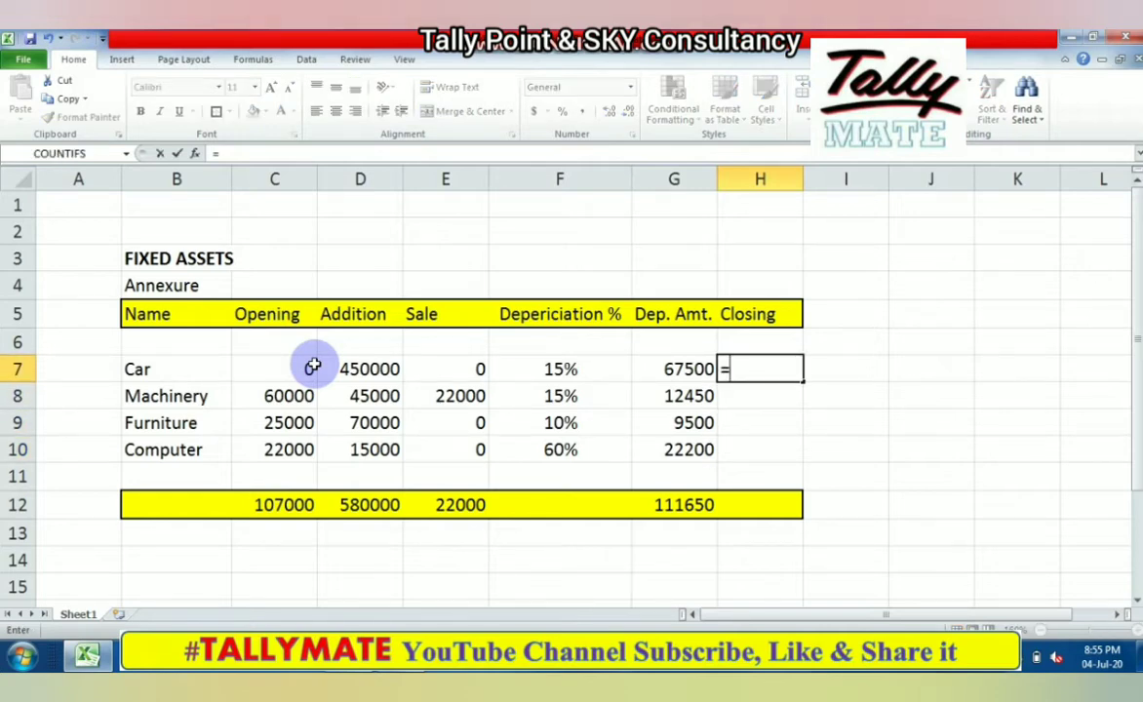
text(()
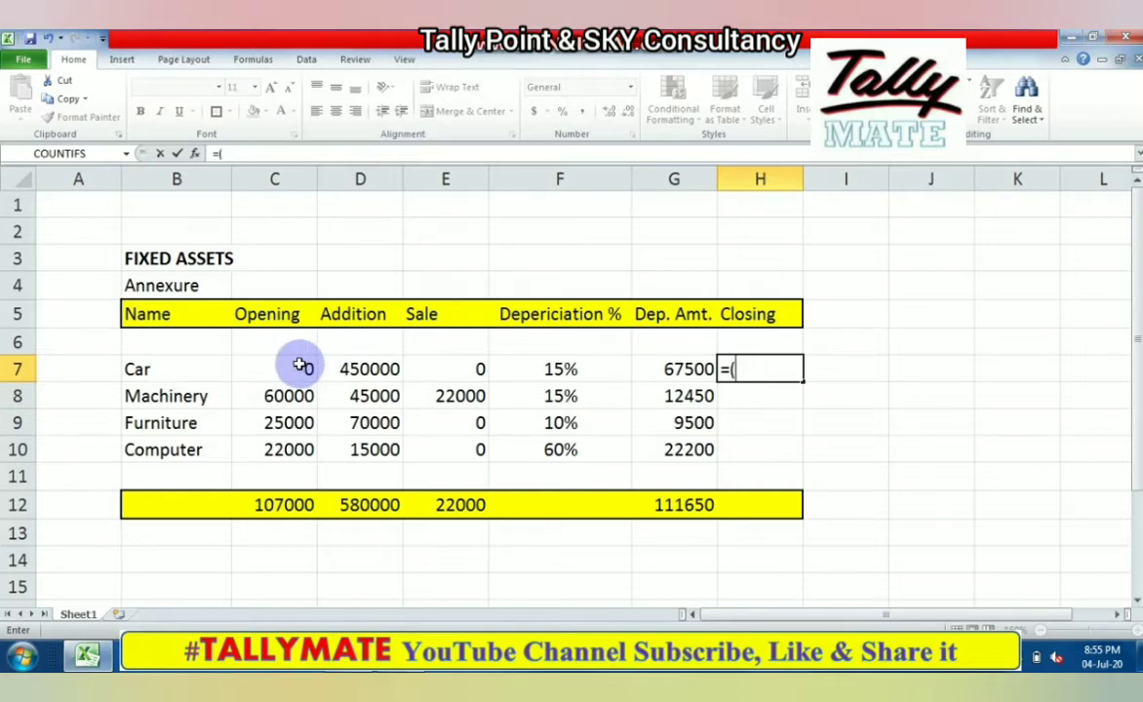
click(299, 365)
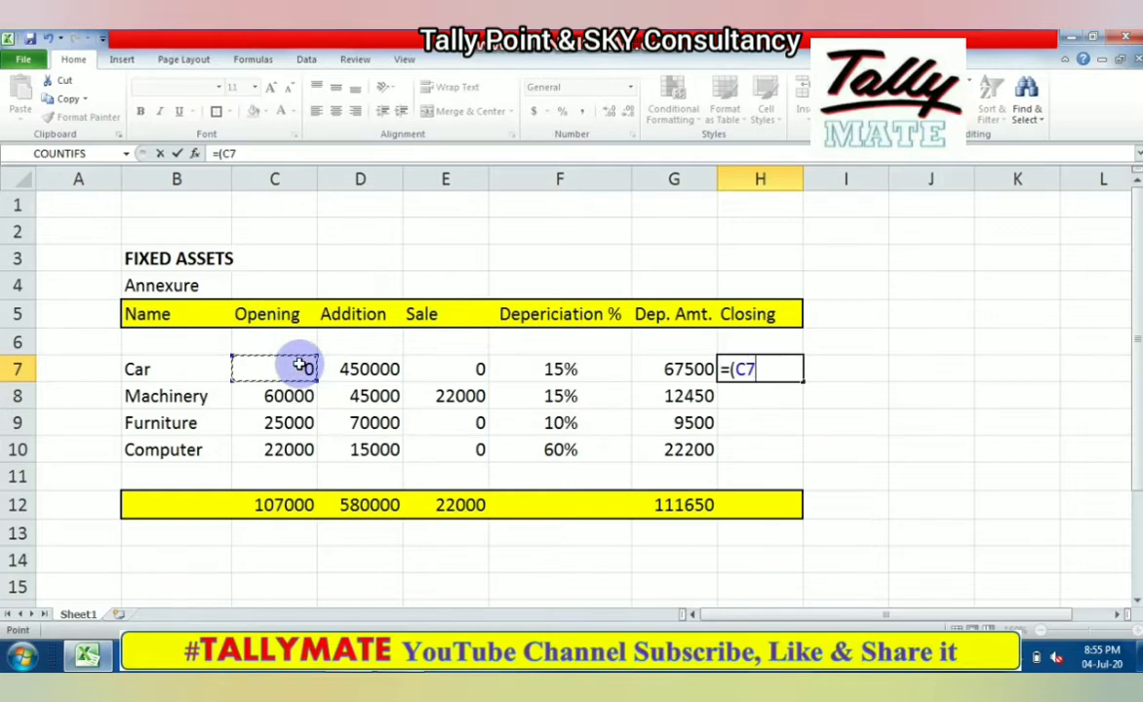
text(+)
click(351, 368)
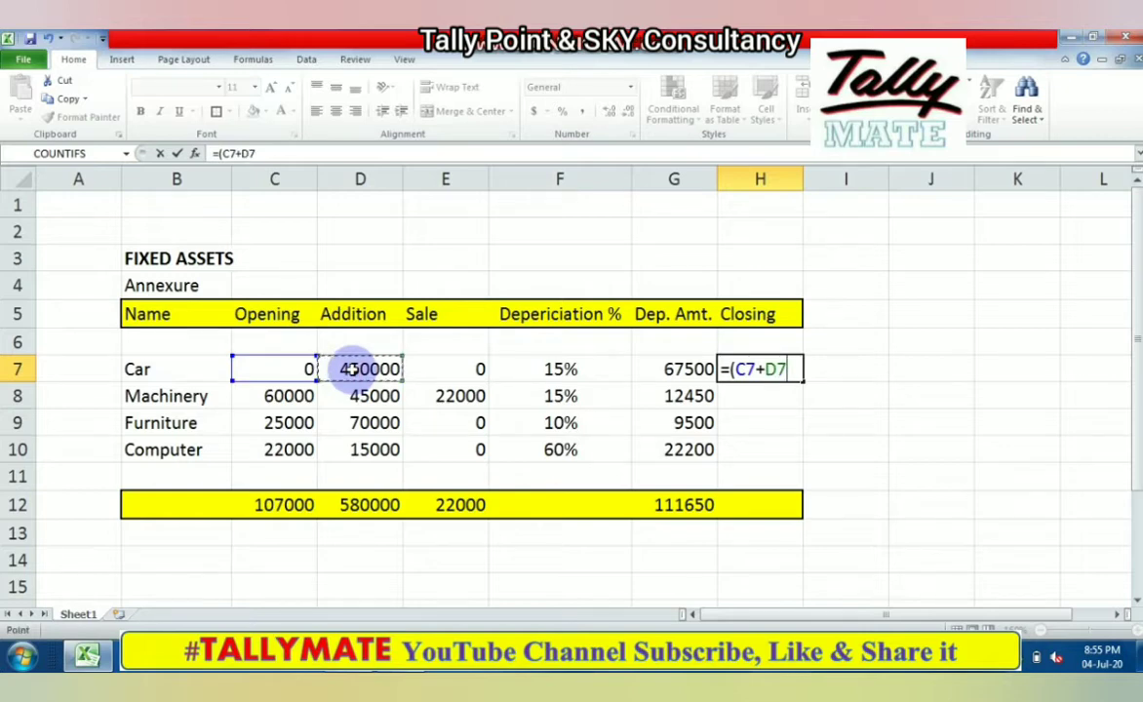
text(-)
click(427, 369)
text(-)
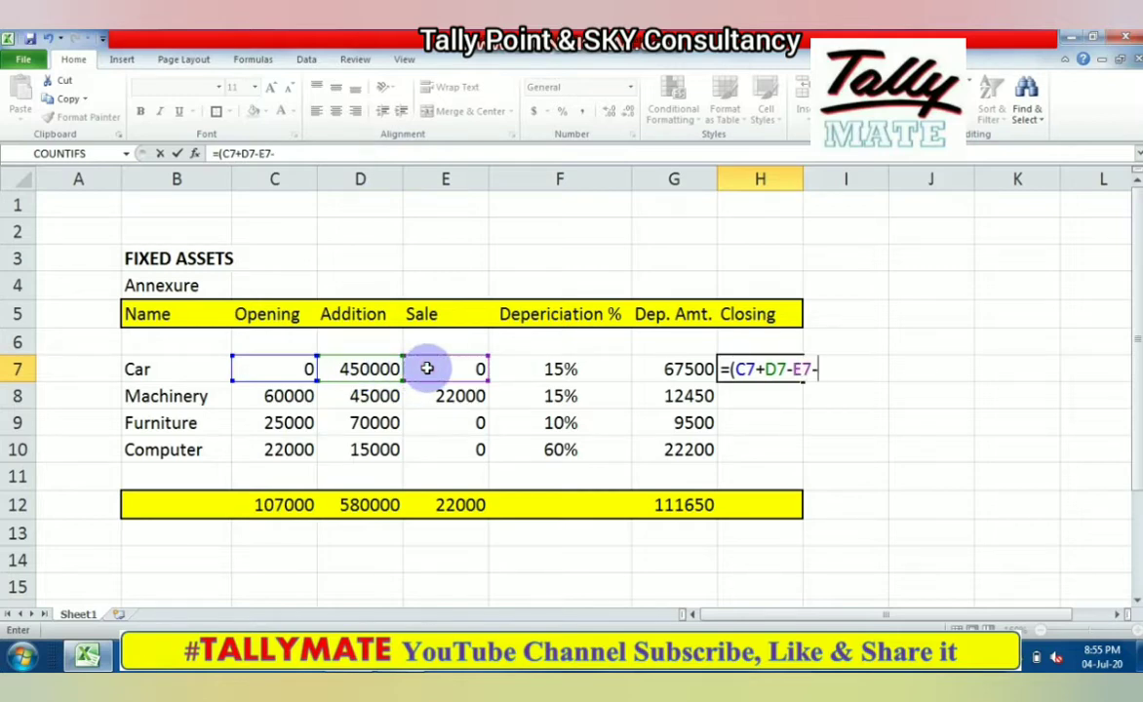
click(666, 374)
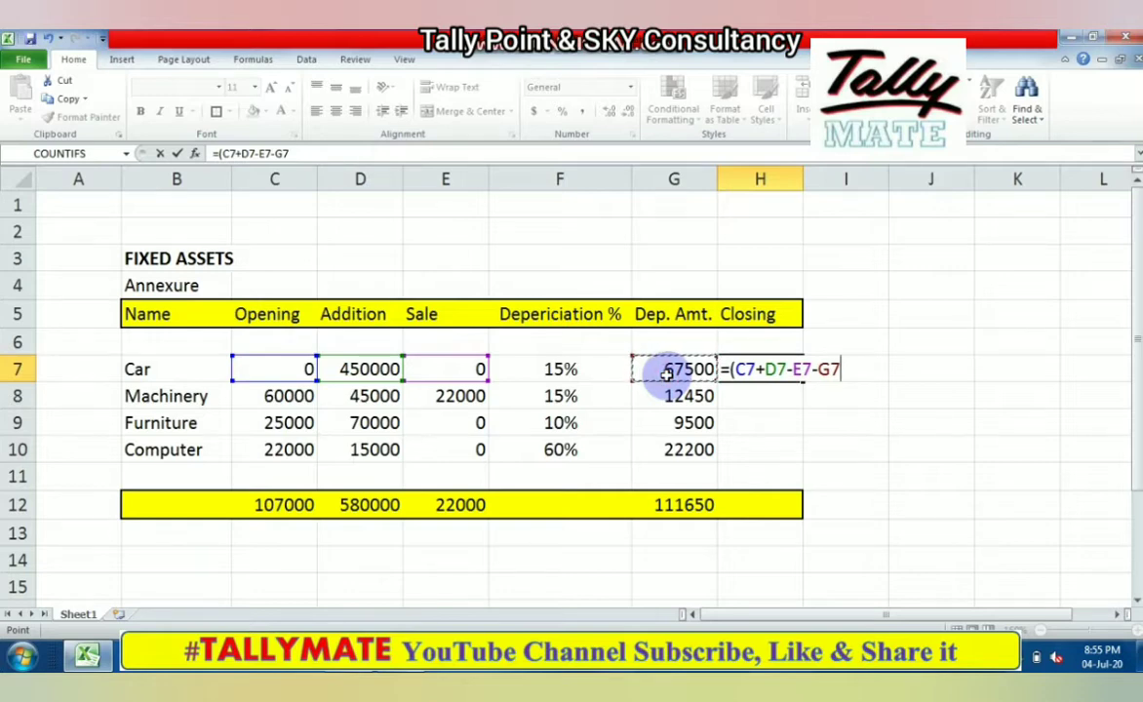
text())
key(Return)
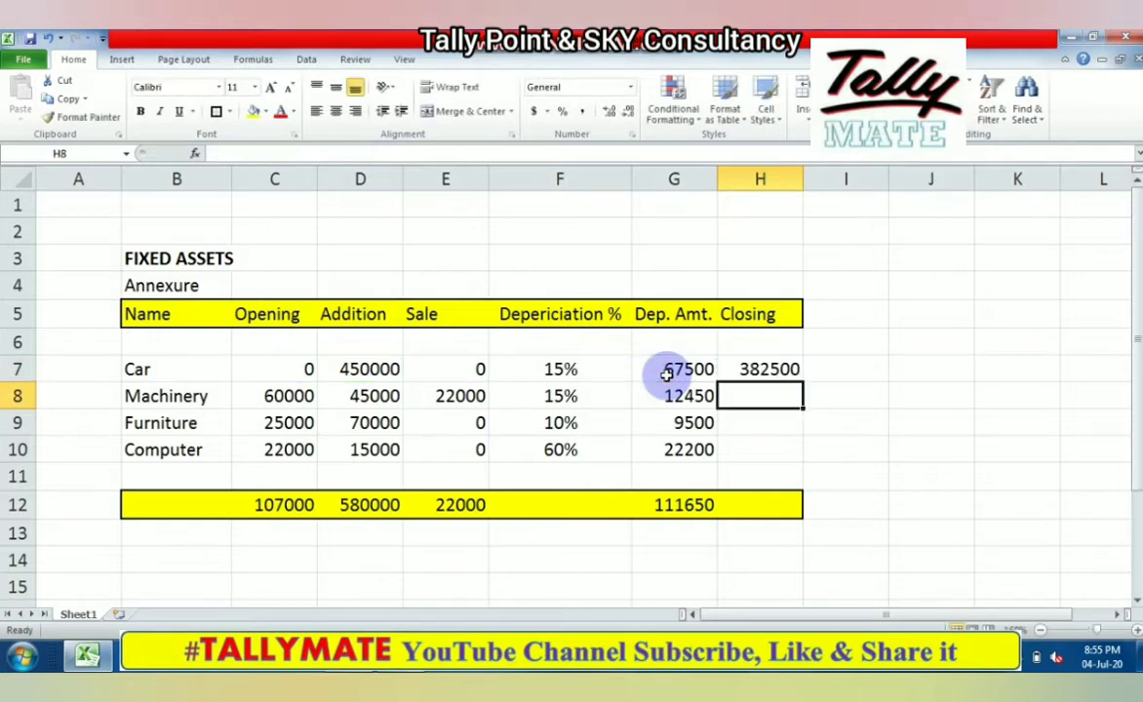
Copy the closing formula from H7 down to the Machinery, Furniture and Computer rows in H8:H10.
key(Up)
key(ctrl+c)
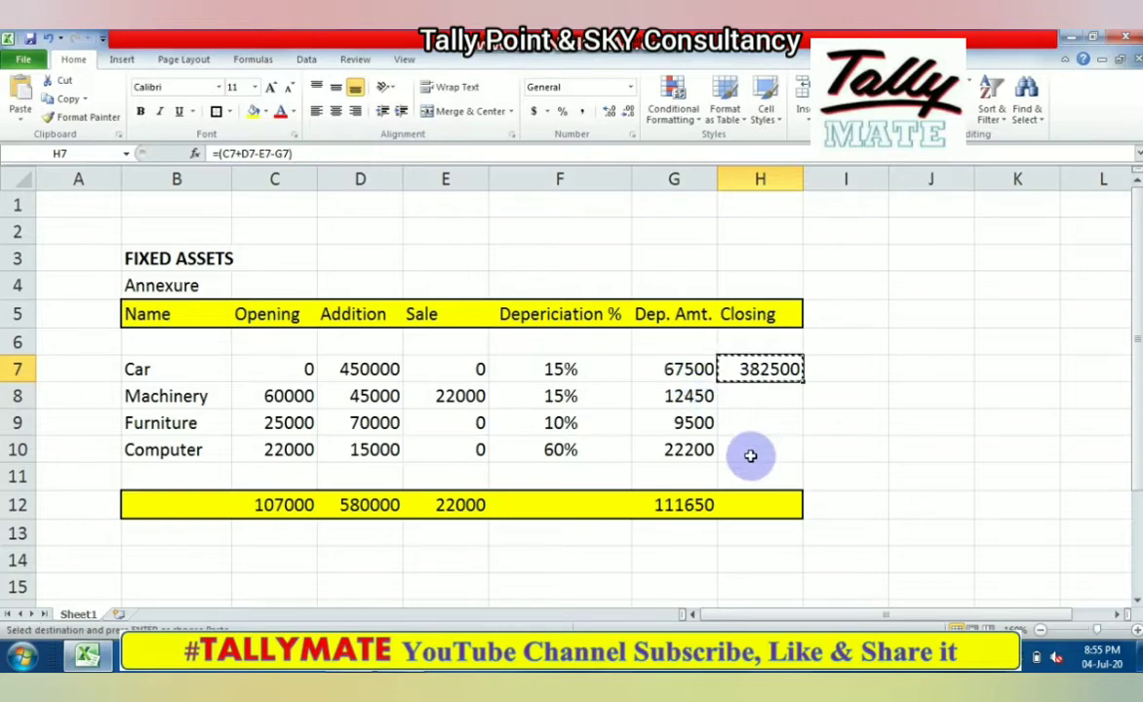
drag(760, 369, 751, 454)
key(Return)
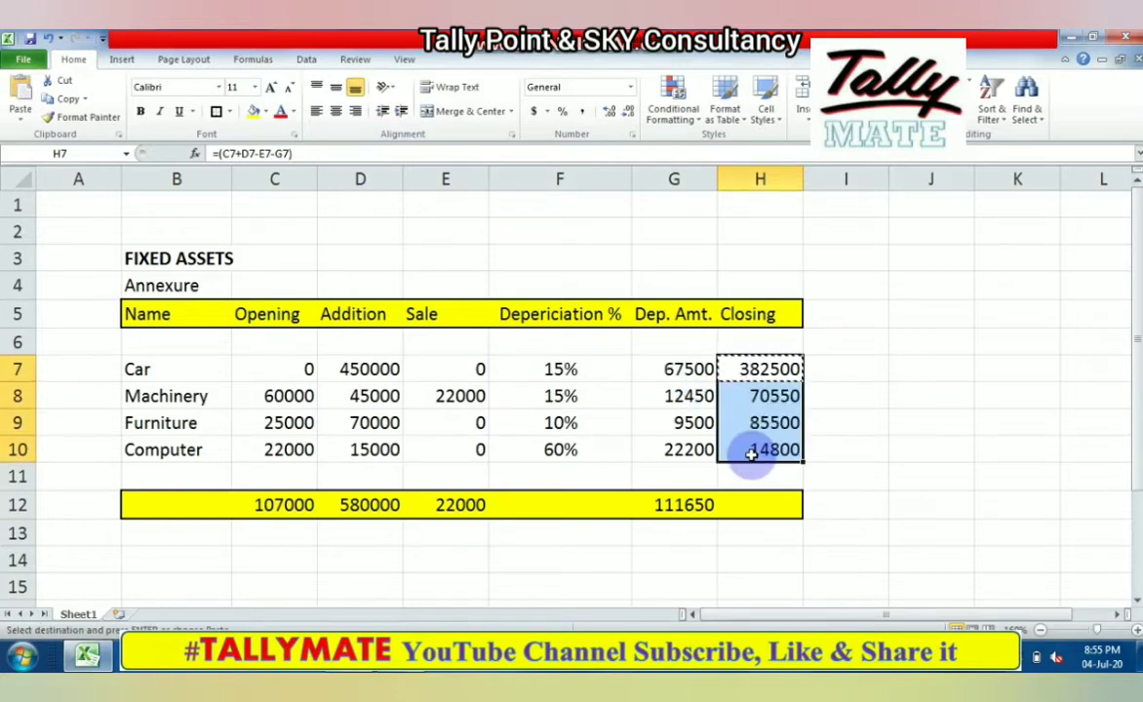
Total the Closing column in H12 with AutoSum and move the selection outside the table to J13.
click(711, 509)
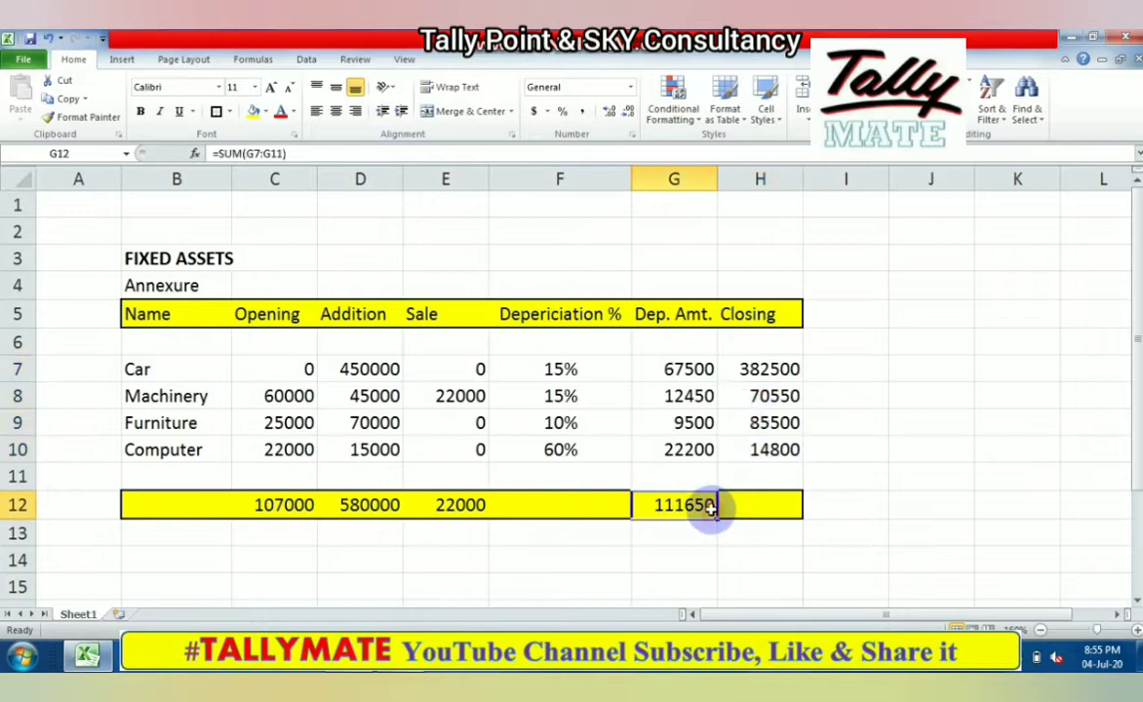
text(0)
key(Escape)
key(Right)
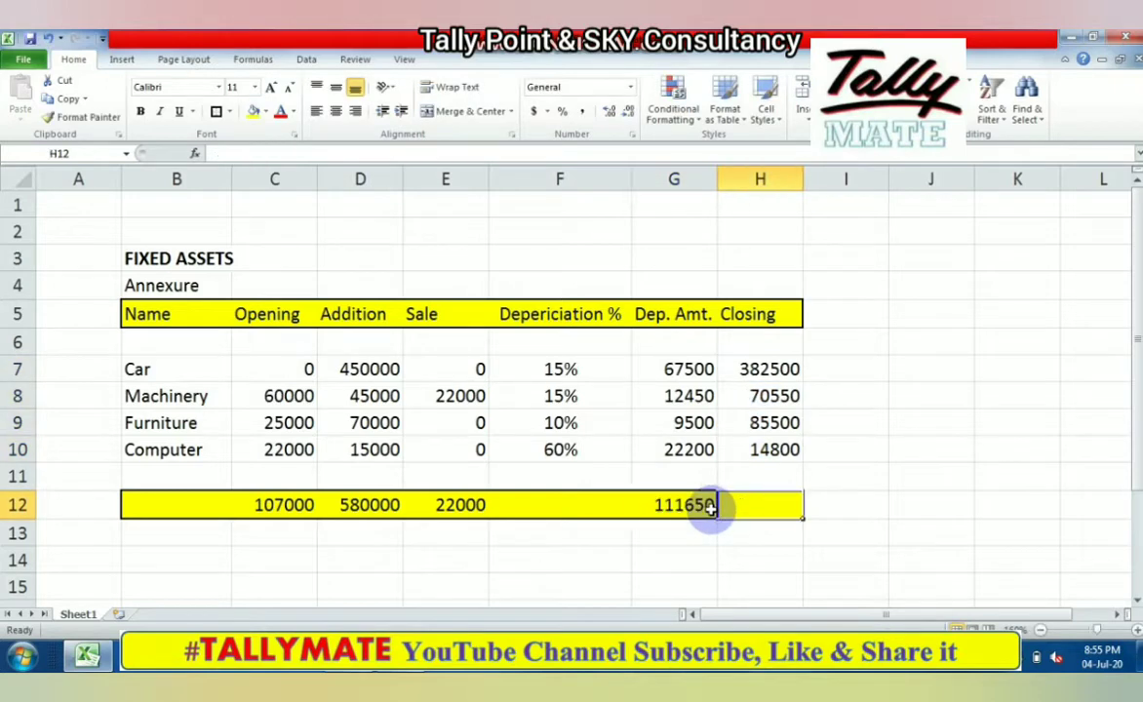
key(alt+equal)
key(Return)
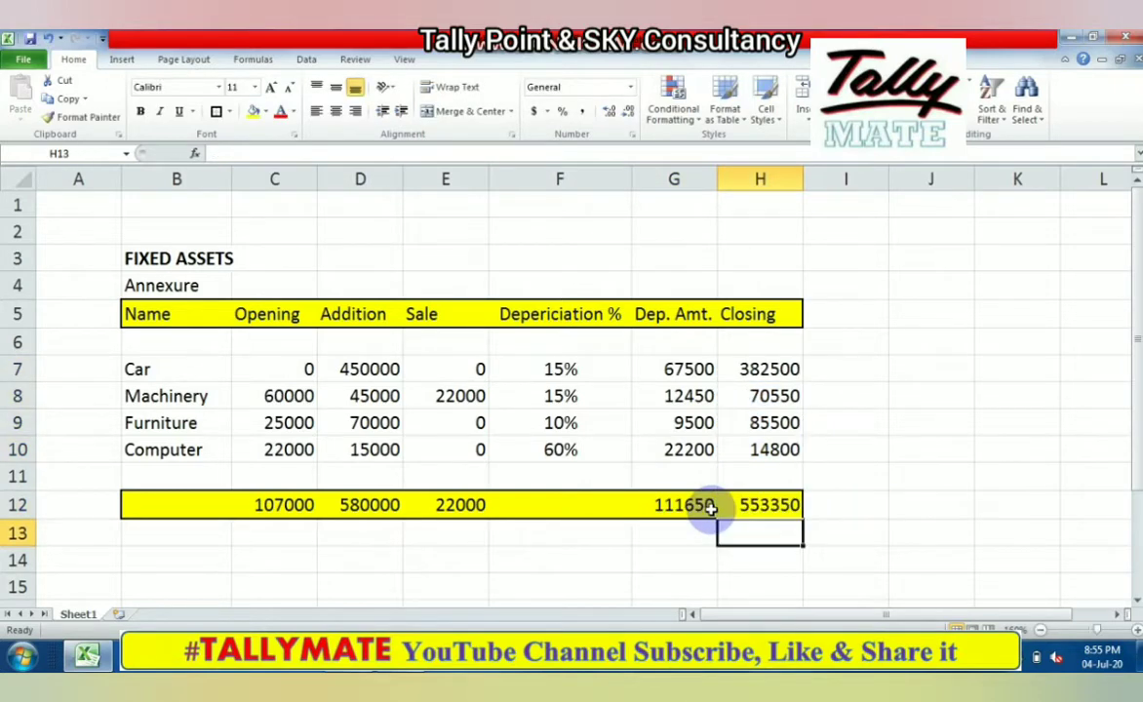
key(Right)
key(Right)
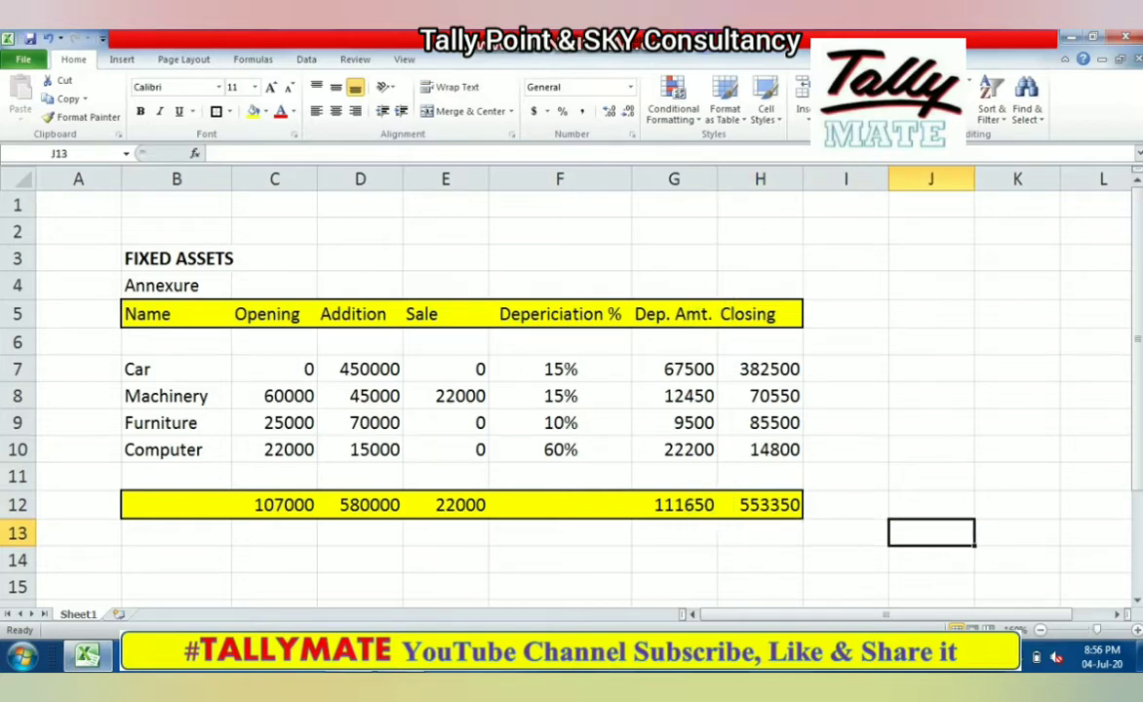
Outline the Opening and Closing columns from row 5 to row 12 with blue annotation rectangles and clear both outlines.
mouse_move(687, 35)
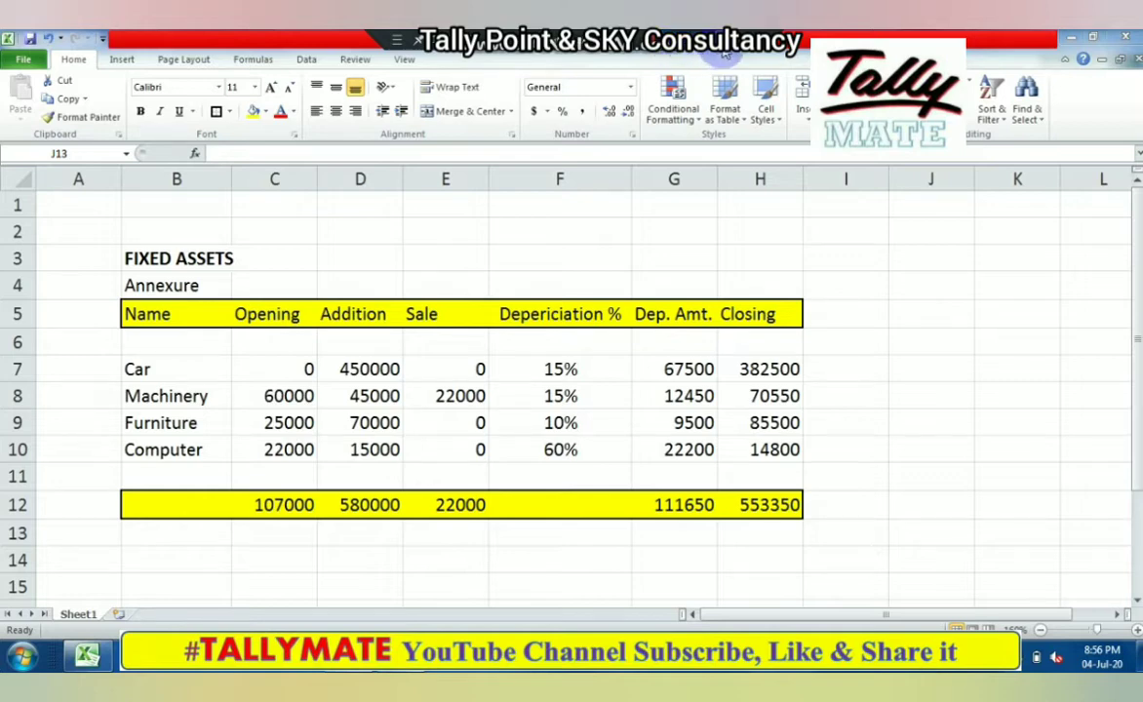
mouse_move(1133, 185)
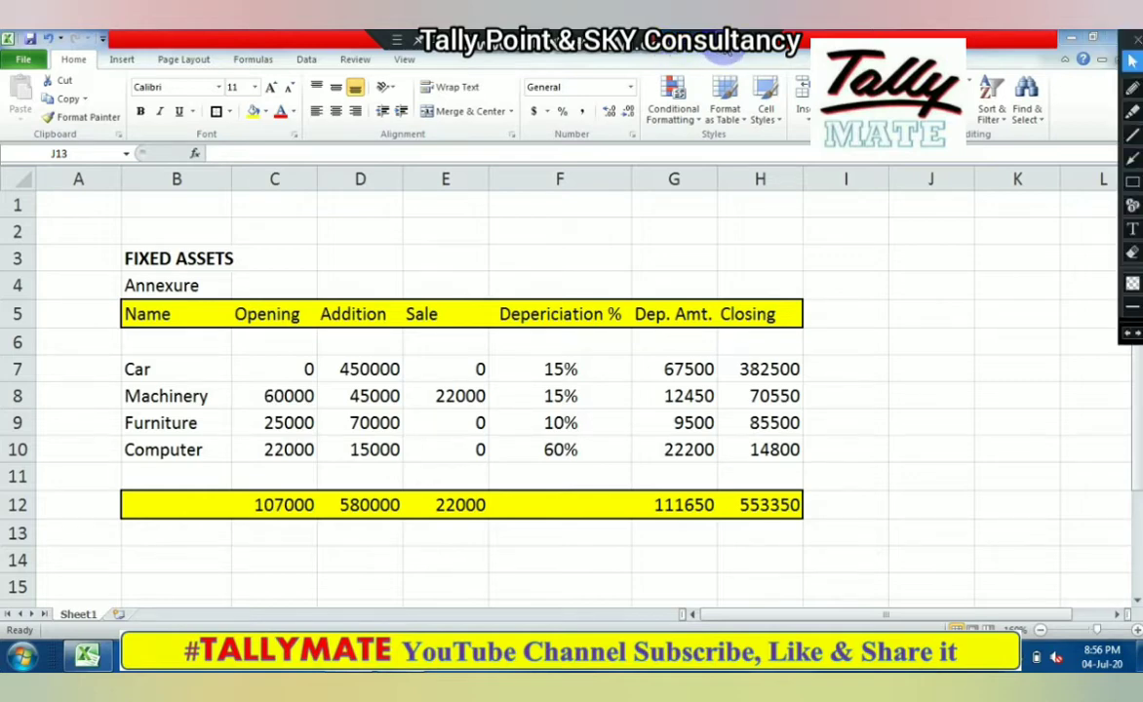
click(1133, 185)
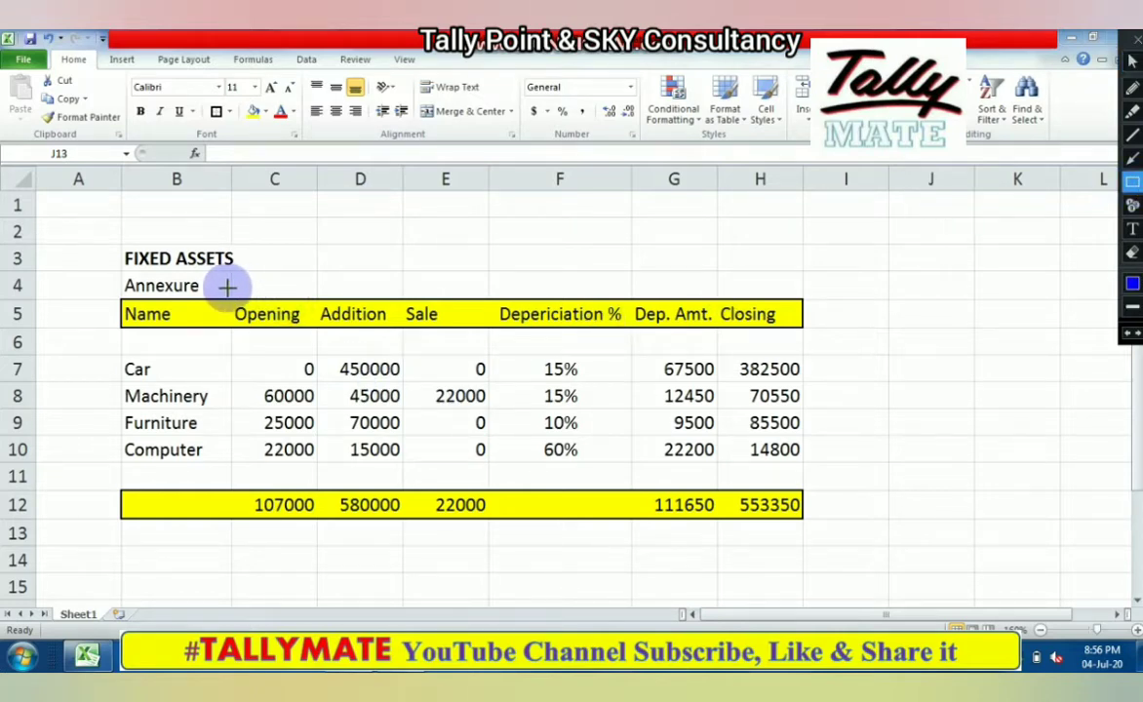
mouse_move(227, 288)
mouse_down()
mouse_move(291, 370)
mouse_move(332, 522)
mouse_move(318, 521)
mouse_up()
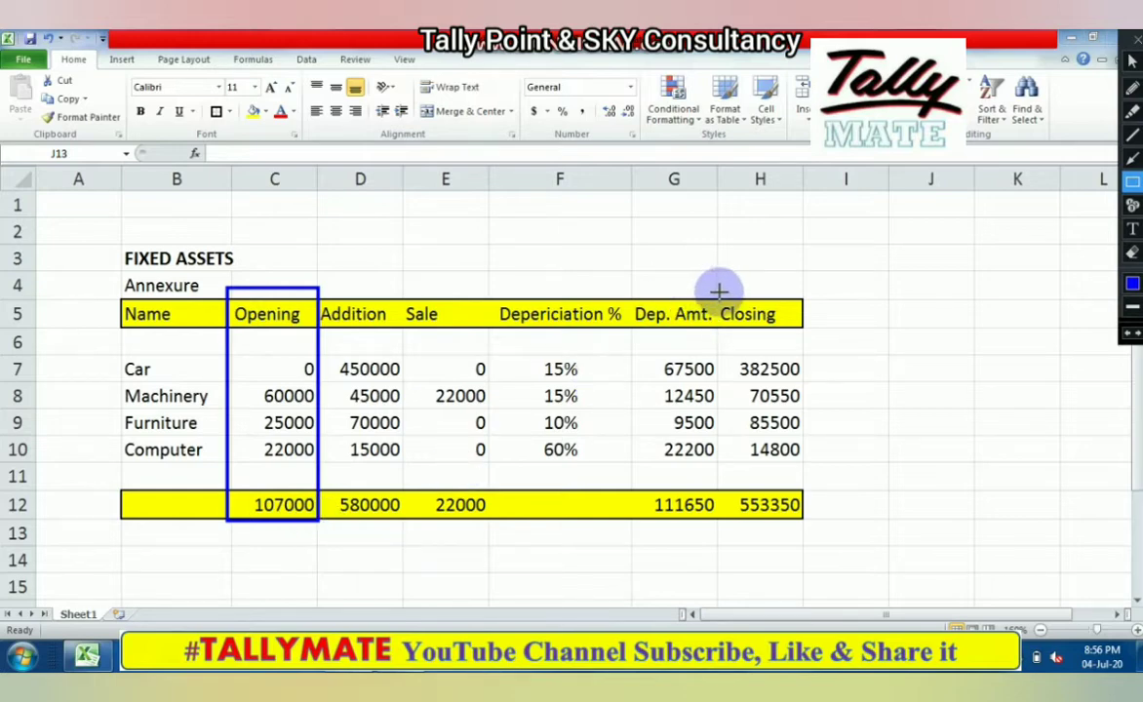
mouse_move(719, 289)
mouse_down()
mouse_move(773, 467)
mouse_move(808, 521)
mouse_up()
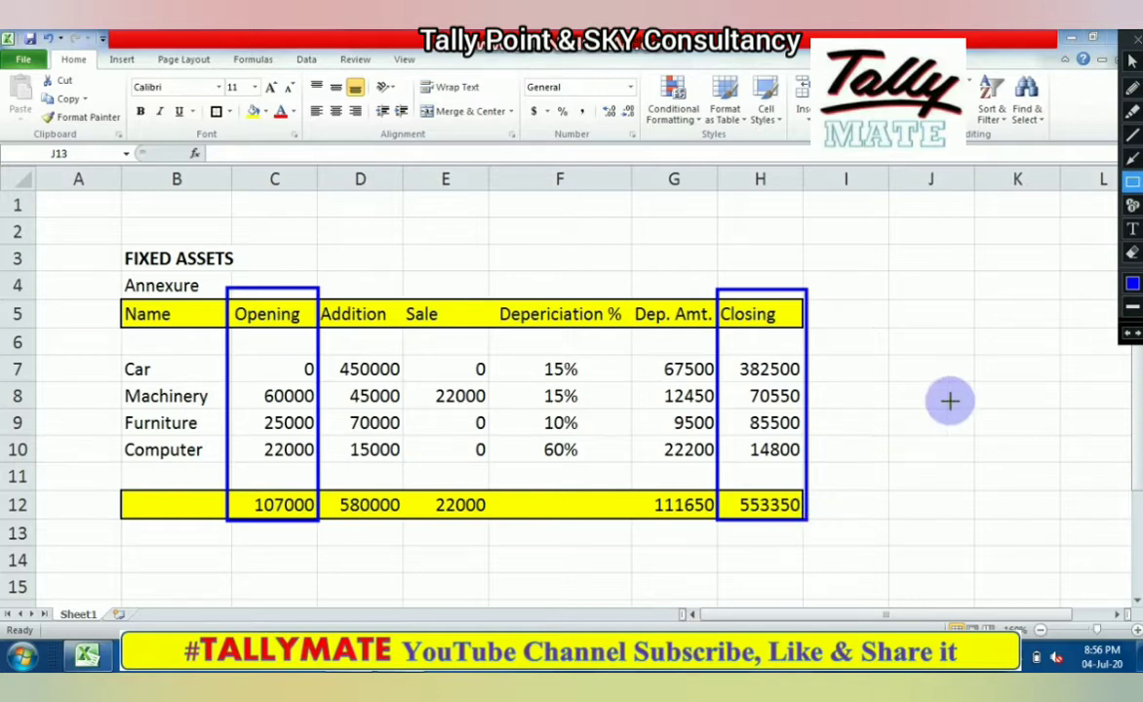
click(1129, 336)
click(1129, 336)
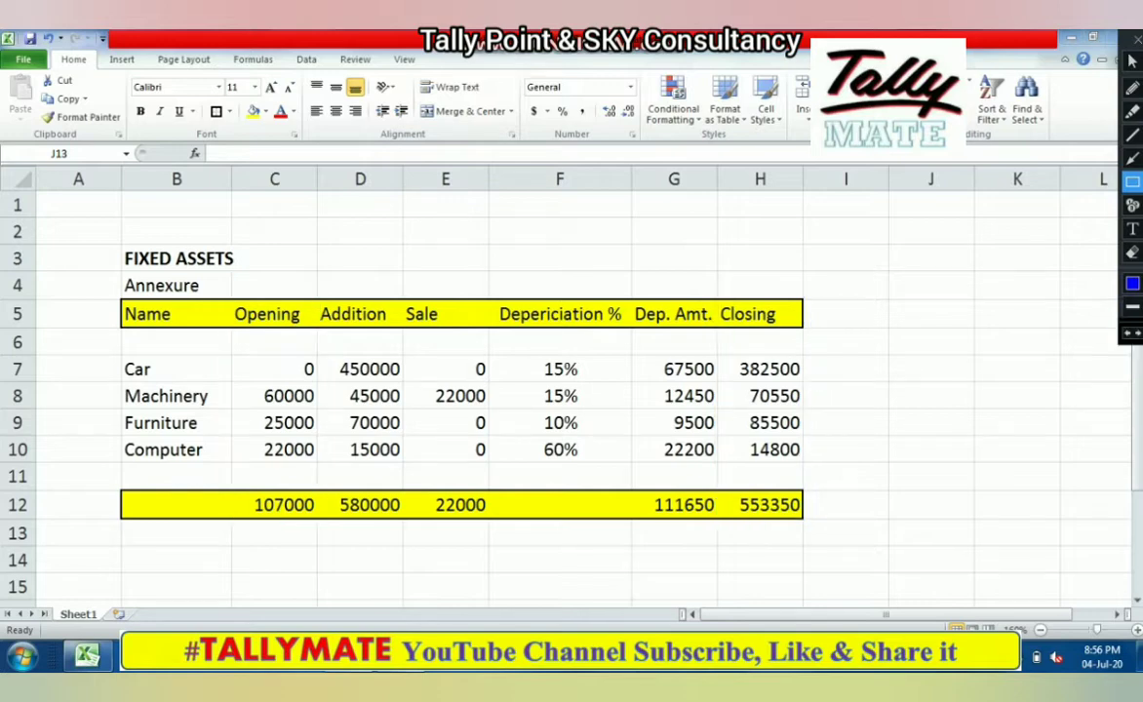
Place numbered annotation markers 1 to 4 beside the Car, Machinery, Furniture and Computer rows.
click(1131, 206)
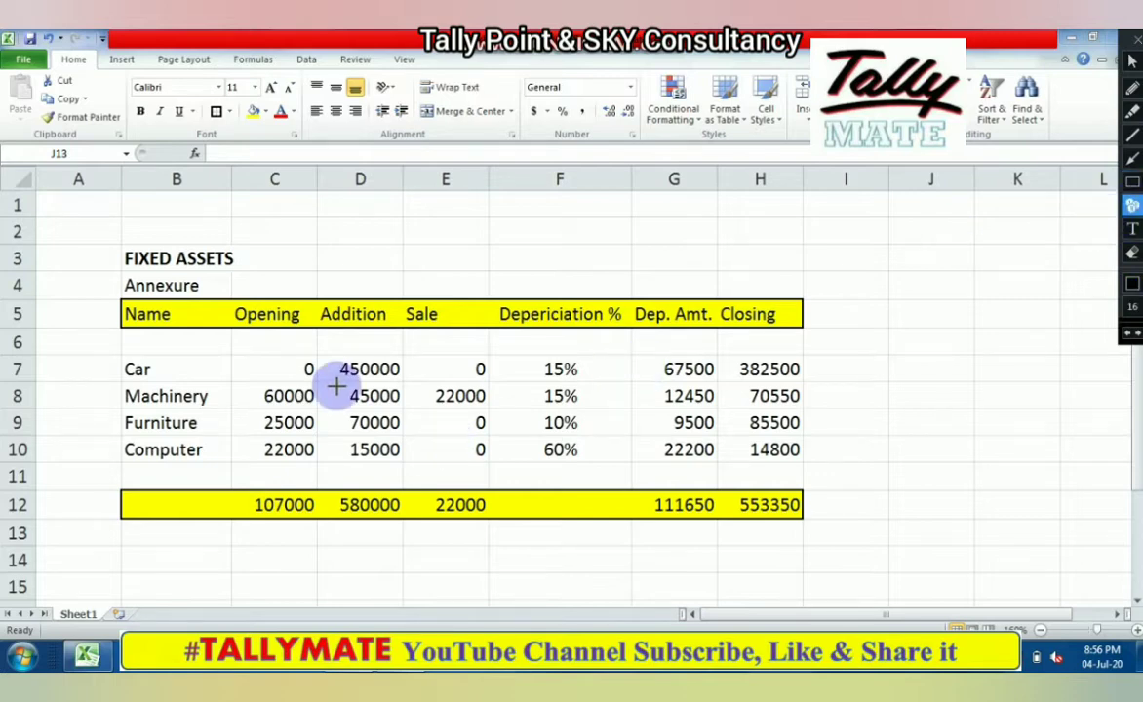
click(104, 367)
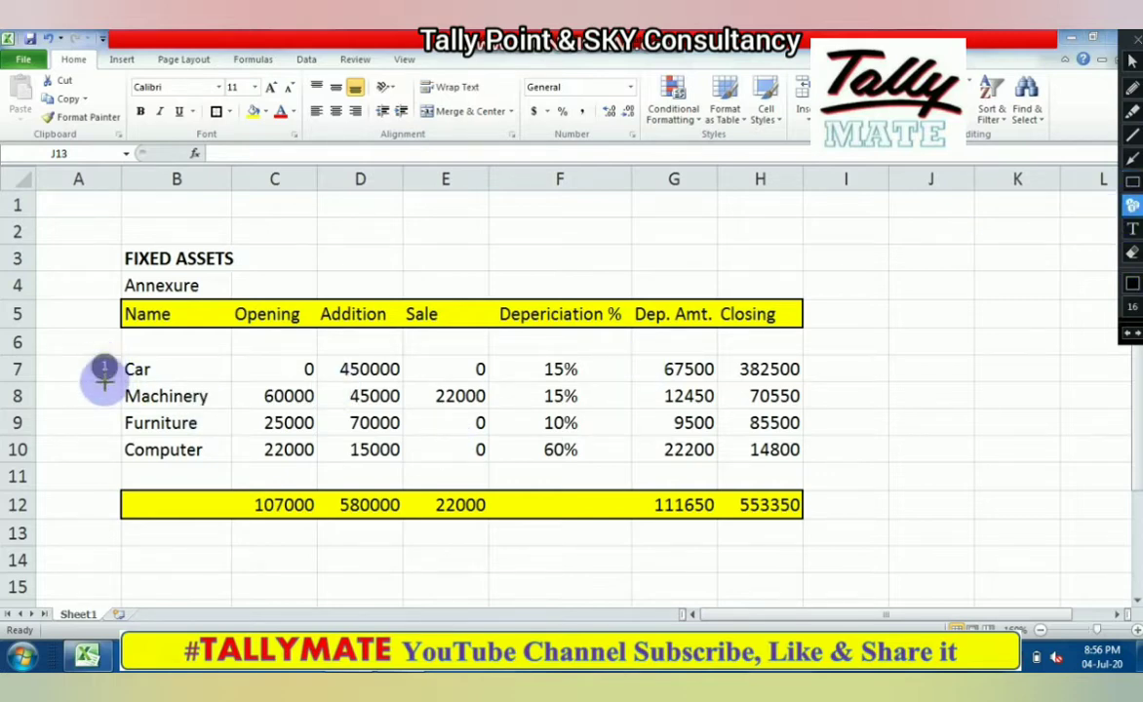
click(104, 395)
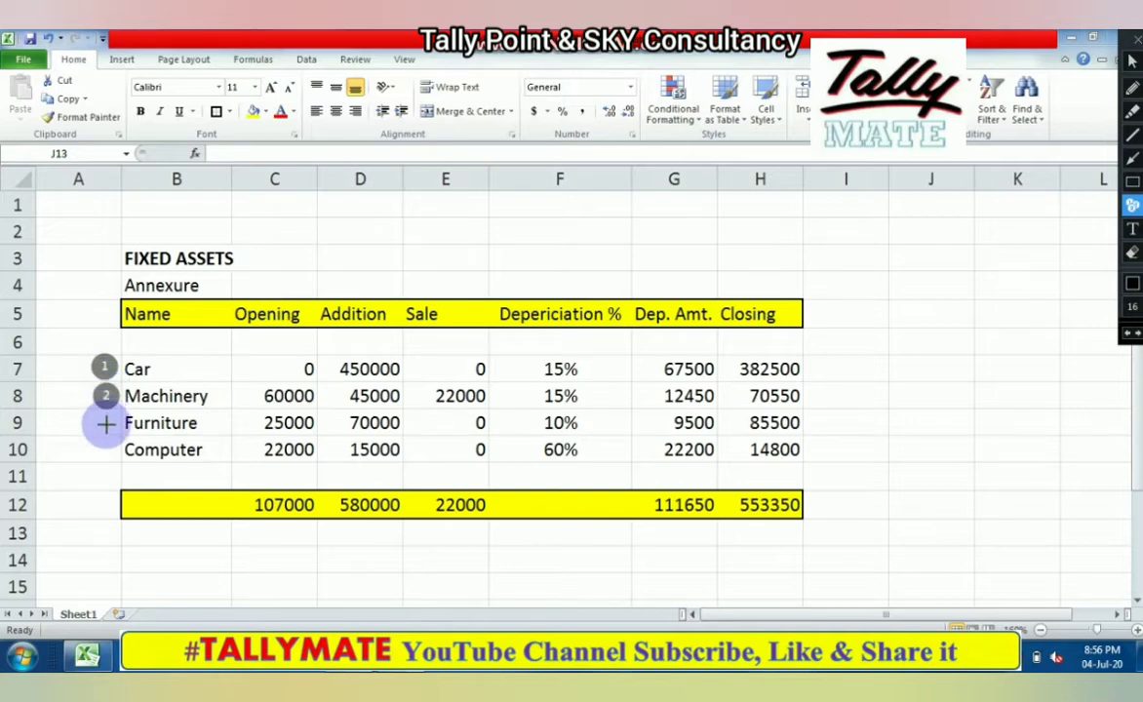
click(105, 422)
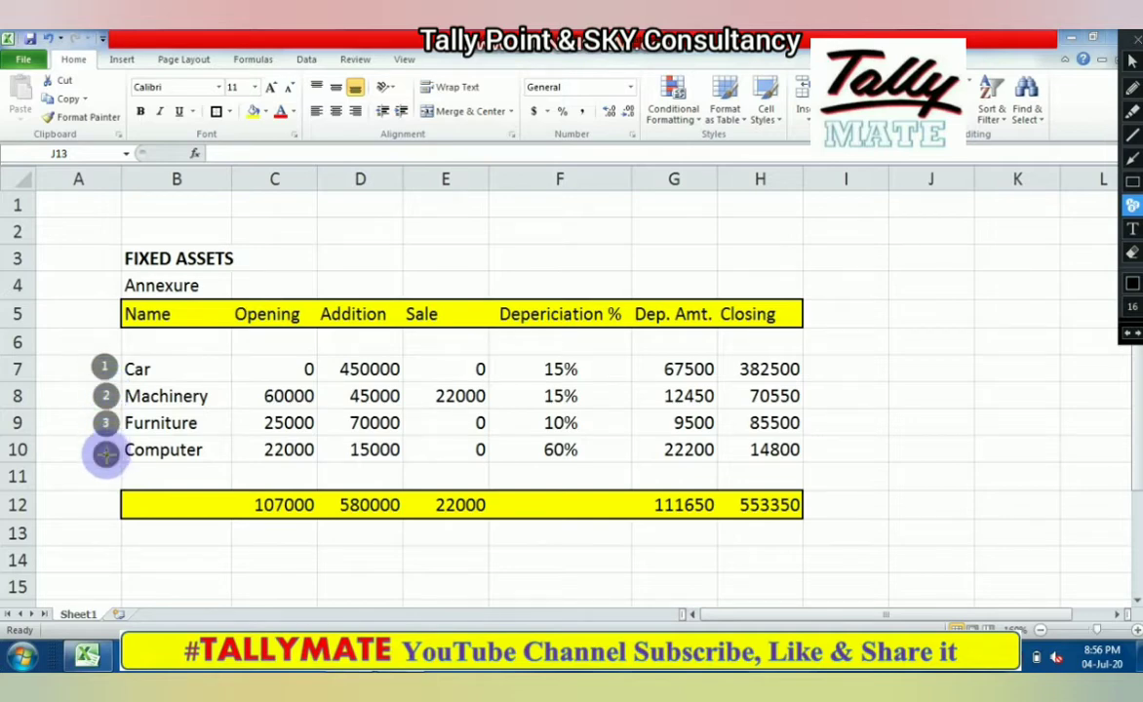
click(105, 451)
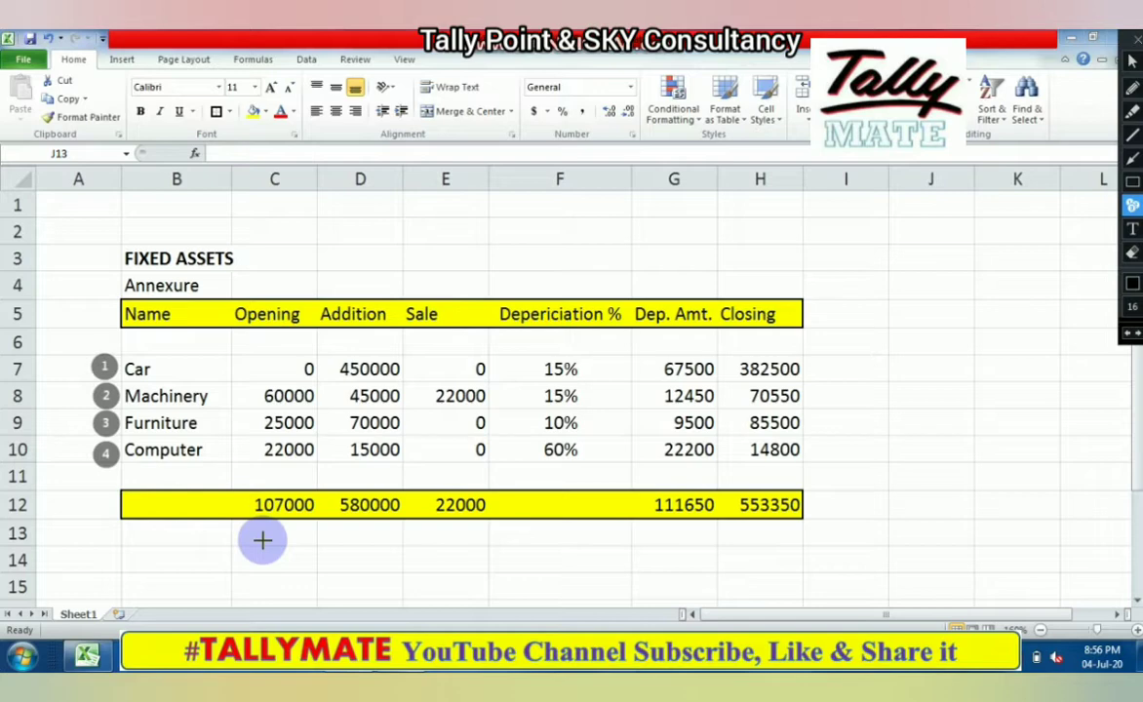